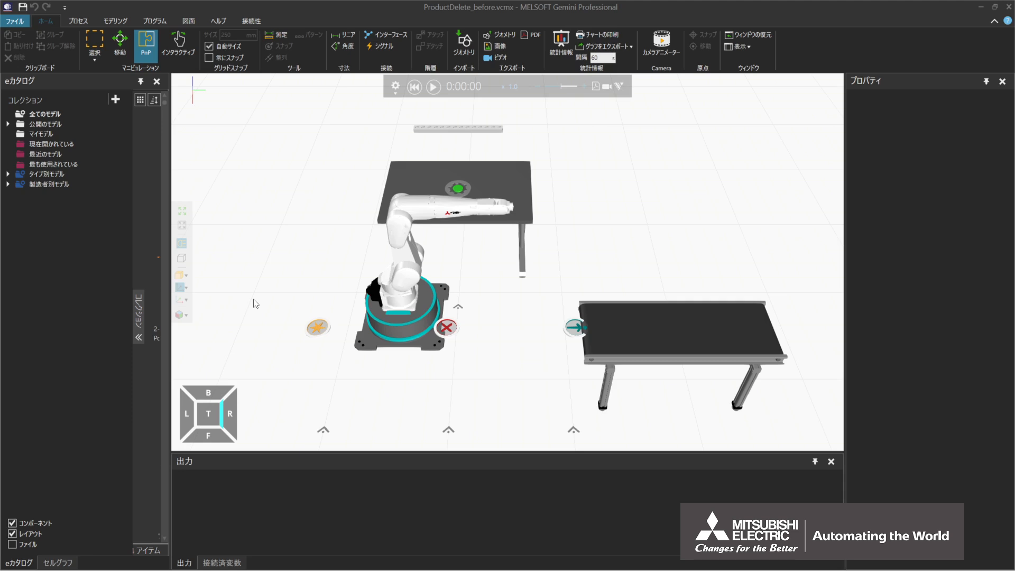
# - Look up the Sink Process component under PM Flow Components in the catalog's models by type
pyautogui.click(8, 174)
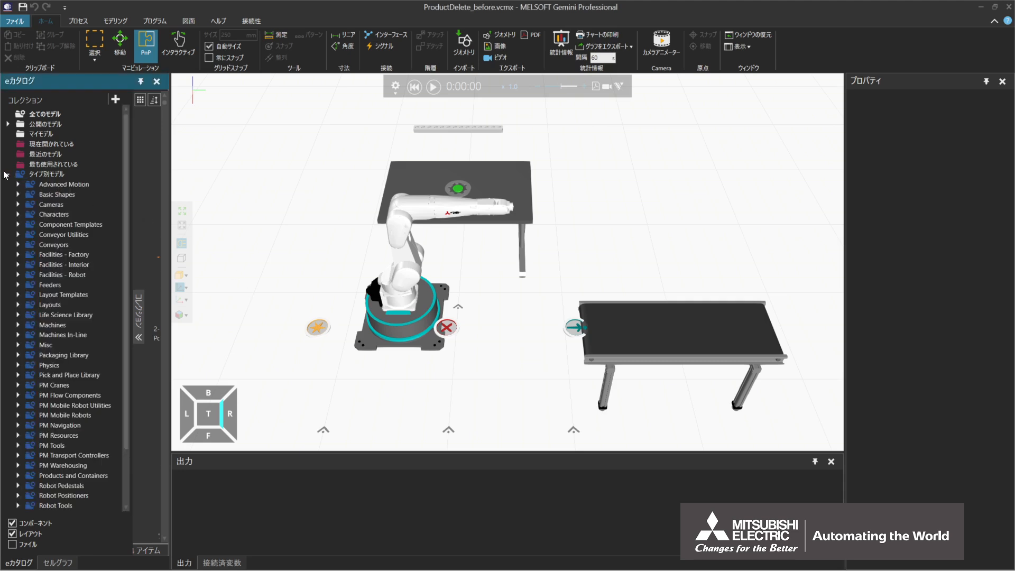
pyautogui.moveTo(169, 177); pyautogui.dragTo(251, 182)
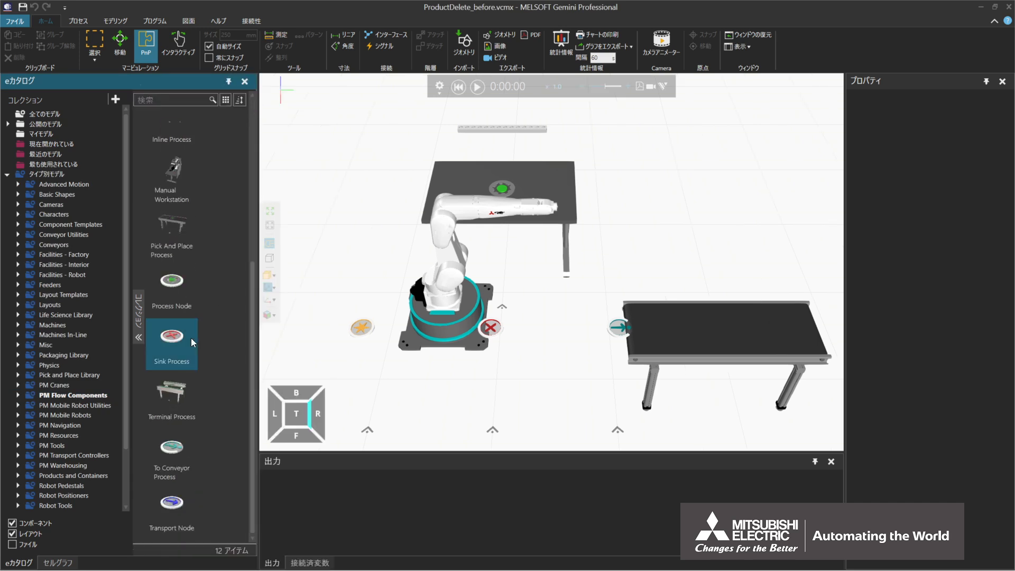
pyautogui.moveTo(191, 337)
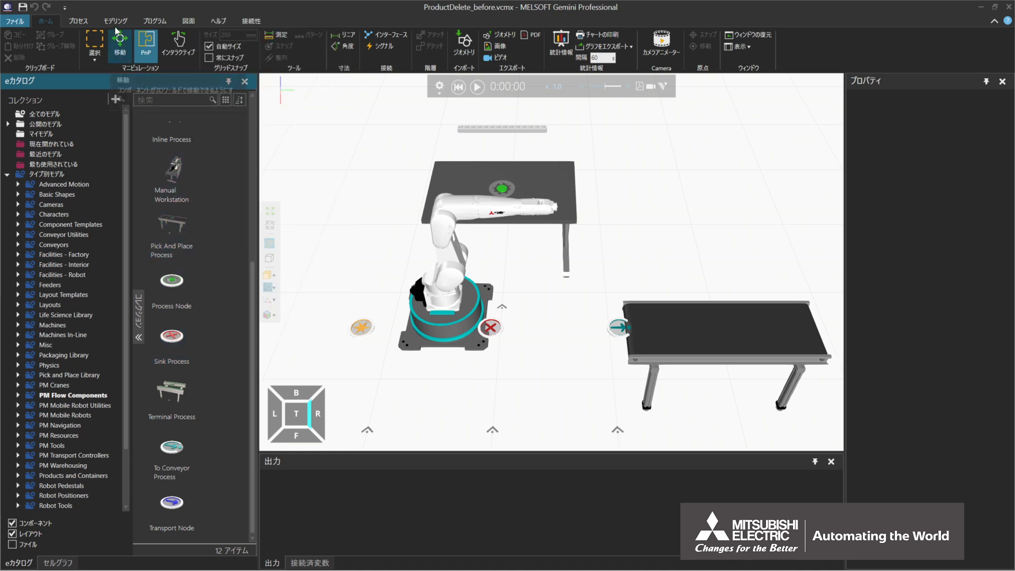
# - Set up フローグループ番号1 with a Feeder-to-Sink flow, linking the two nodes through the robot's transport controller
pyautogui.click(78, 21)
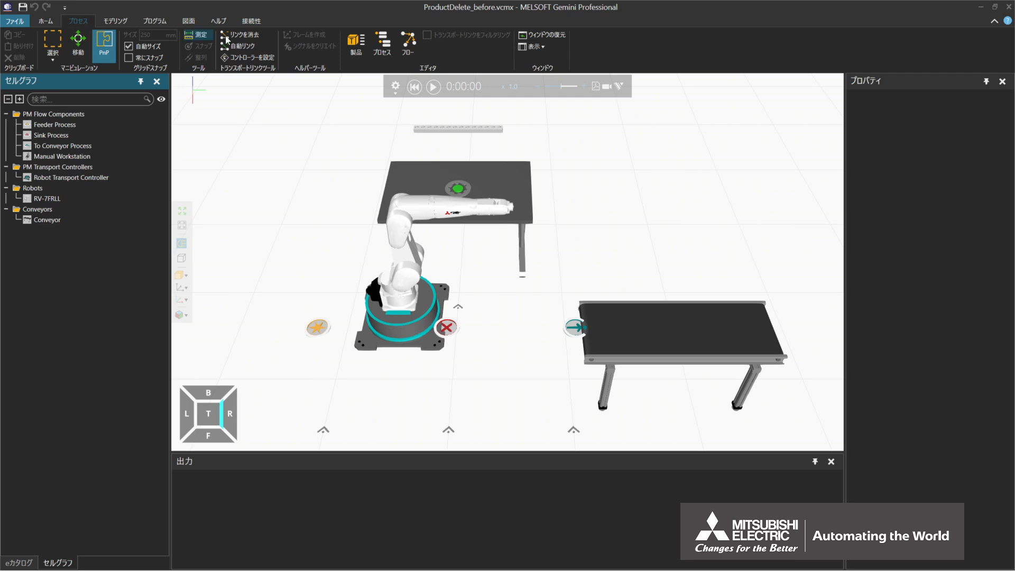
pyautogui.click(413, 56)
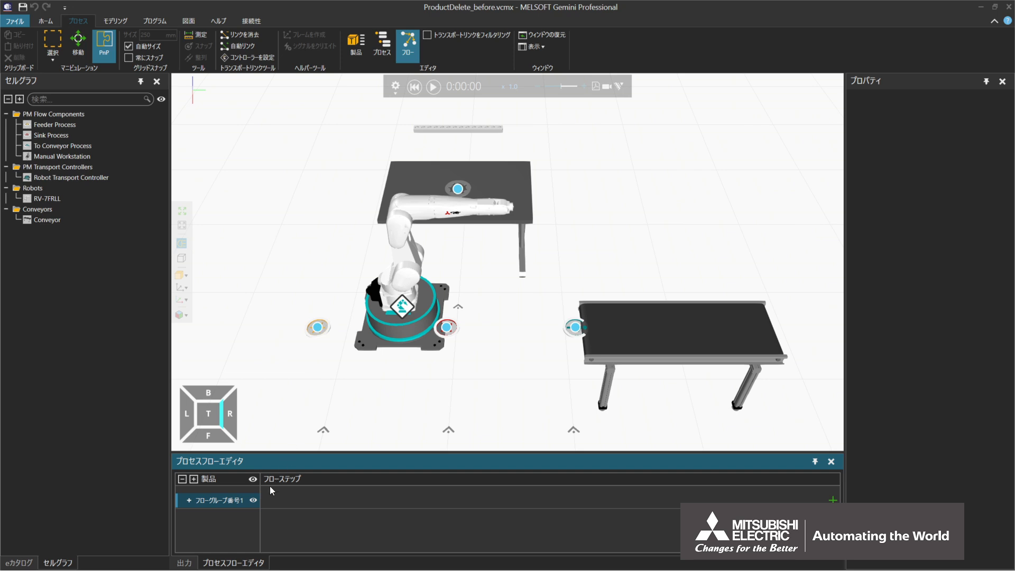
pyautogui.click(239, 503)
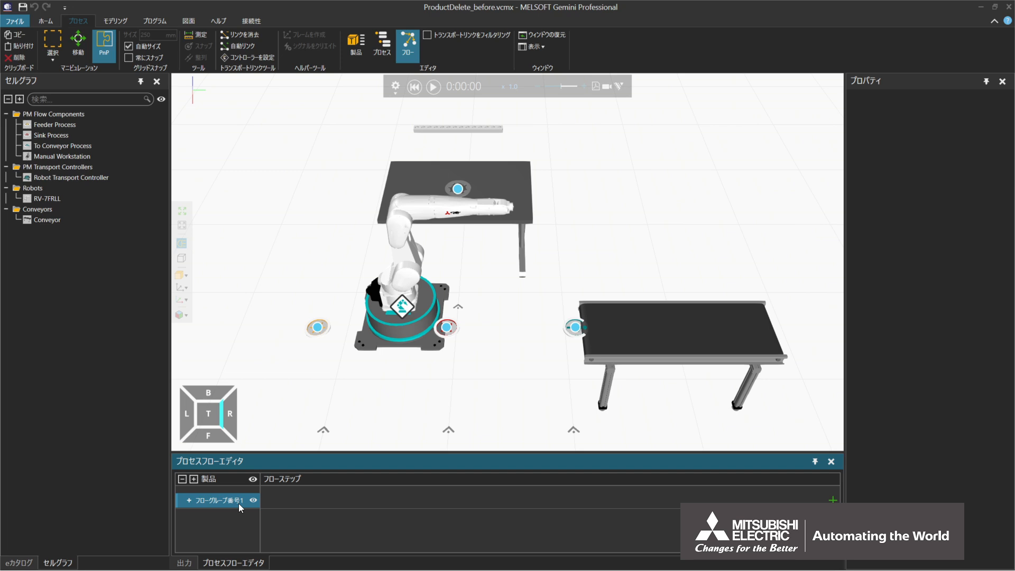
pyautogui.click(401, 312)
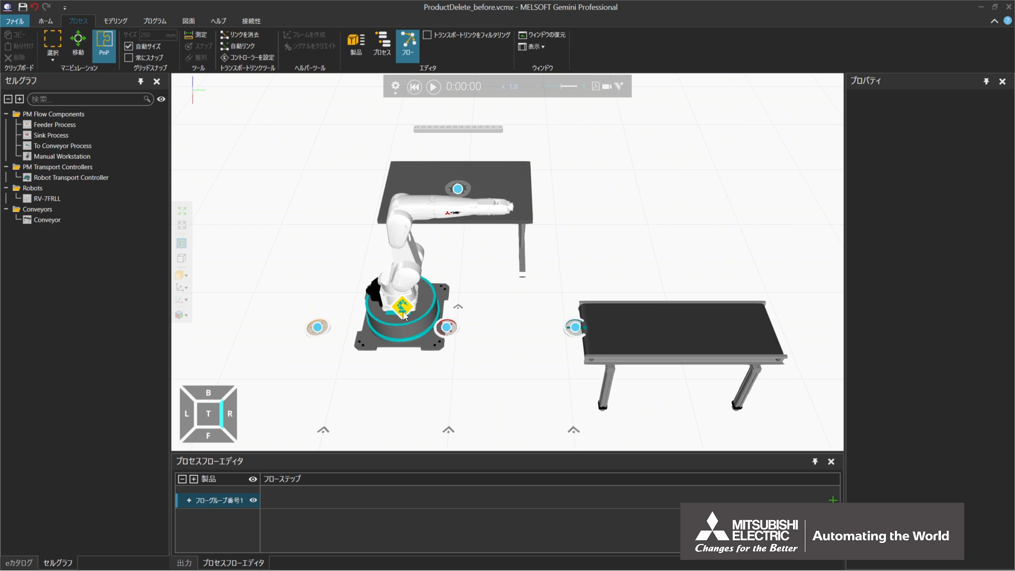
pyautogui.moveTo(403, 316); pyautogui.dragTo(468, 330)
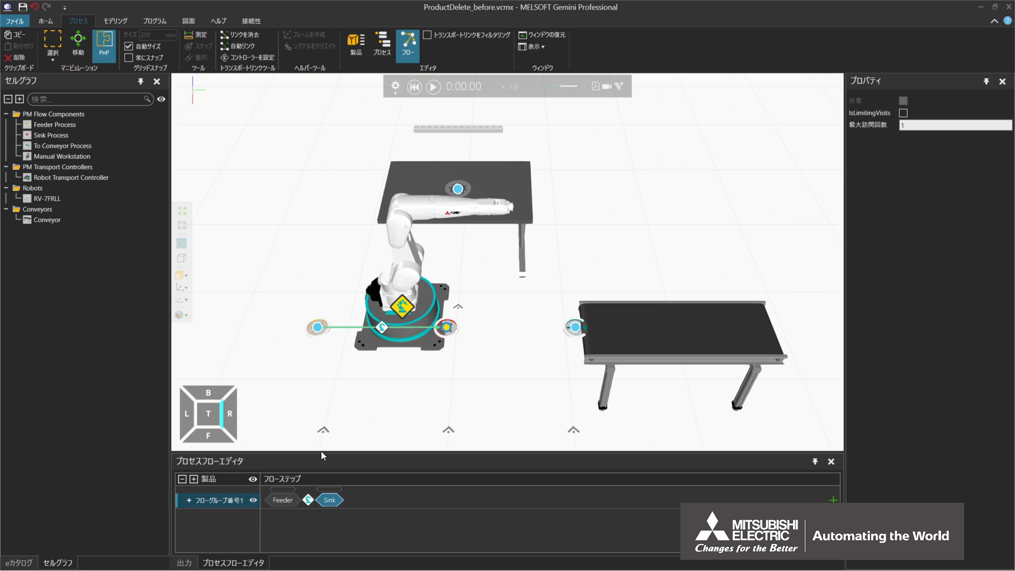
# - Close the flow editor, run the simulation to check the robot's transfer from Feeder to Sink, and reset it
pyautogui.click(412, 58)
pyautogui.click(435, 94)
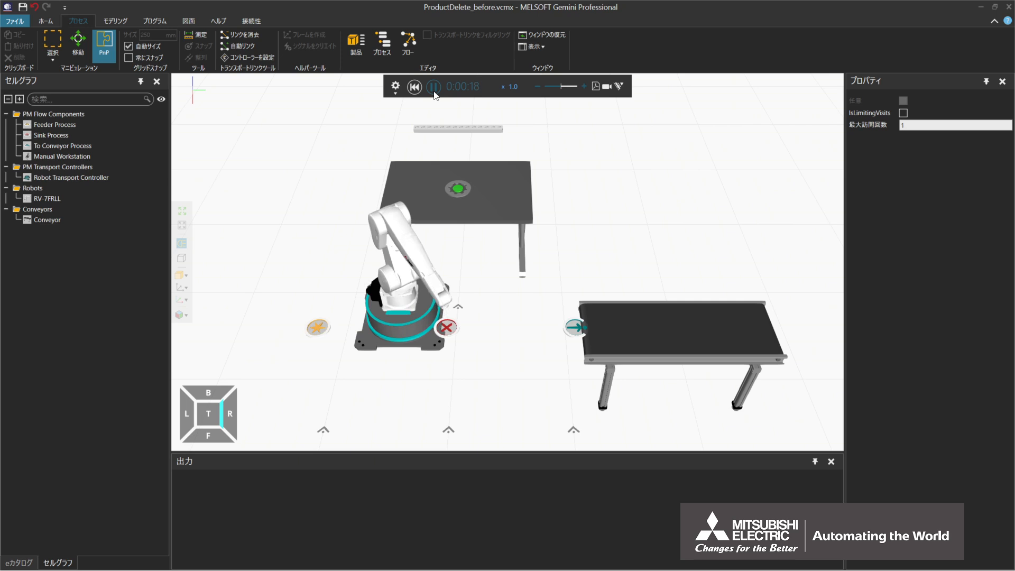
pyautogui.click(414, 88)
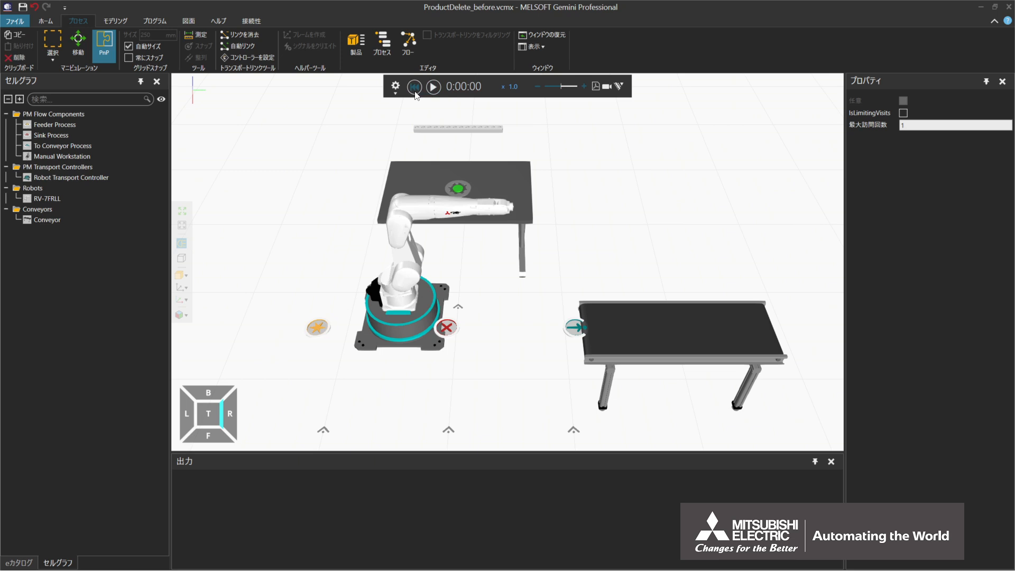
# - Move the Sink Process with PnP to the far end of the conveyor at X 3600, so that it connects there
pyautogui.click(113, 53)
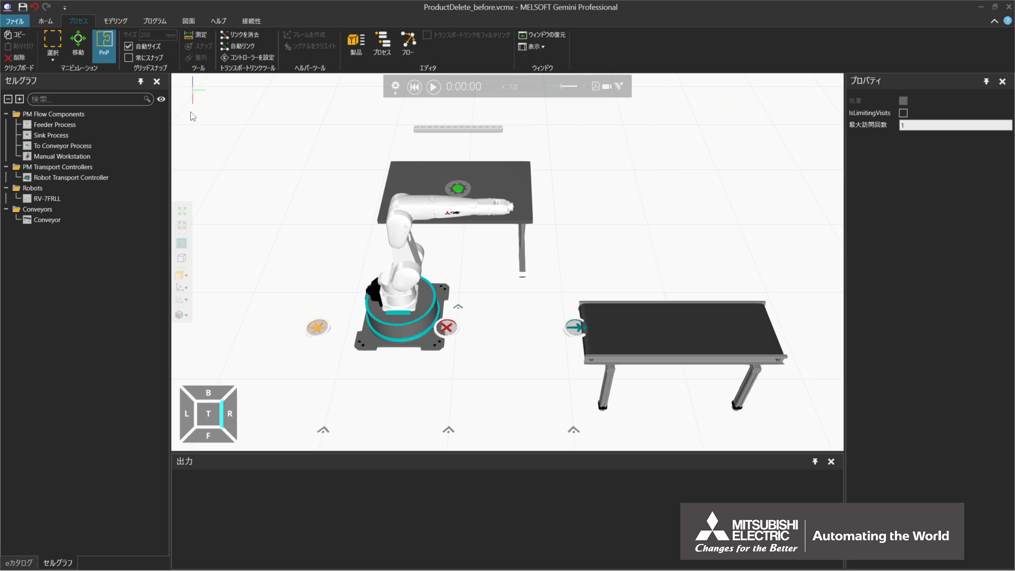
pyautogui.click(445, 328)
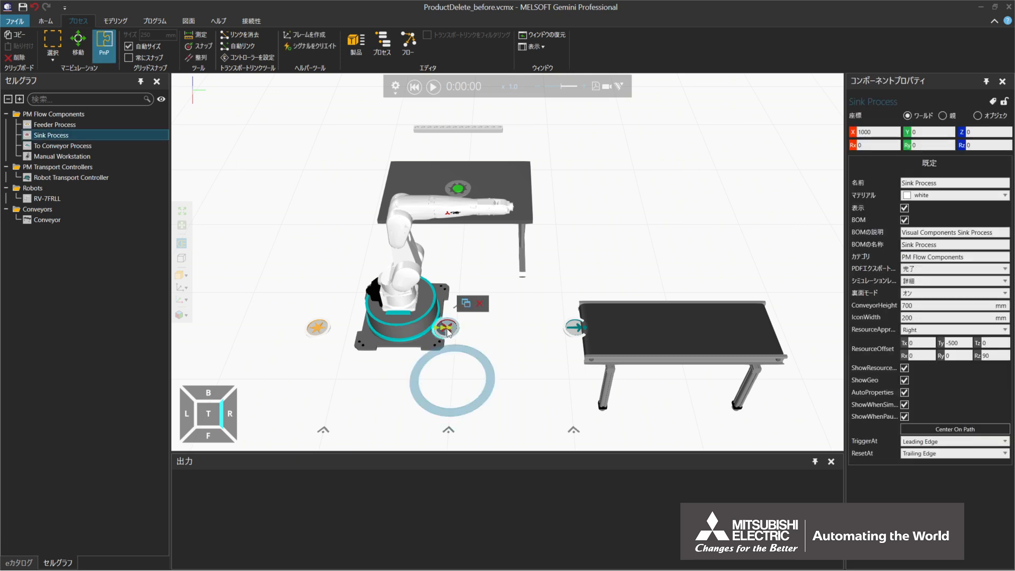
pyautogui.moveTo(447, 330); pyautogui.dragTo(728, 328)
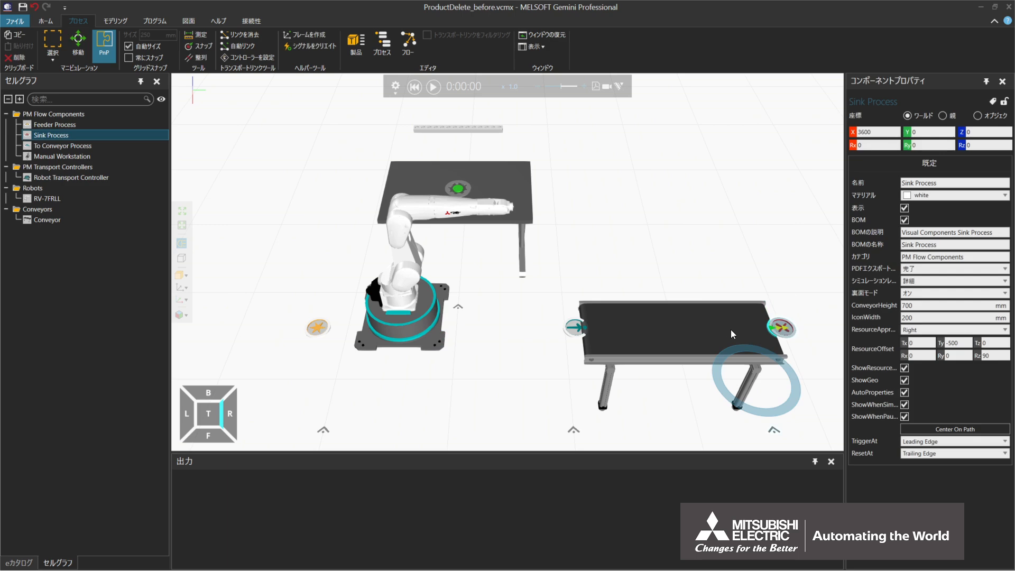
pyautogui.scroll(5, 787, 328)
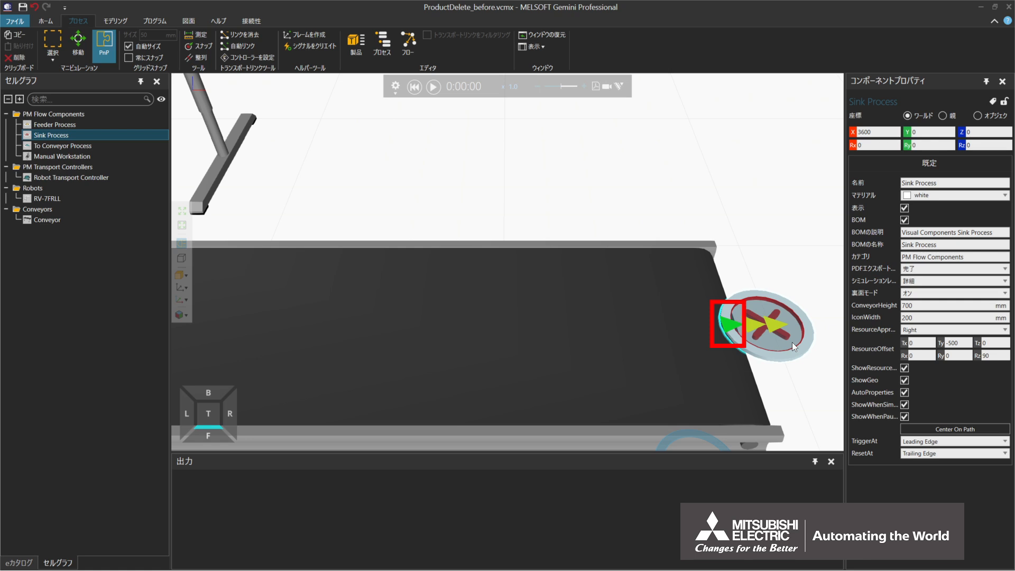
pyautogui.scroll(-5, 384, 320)
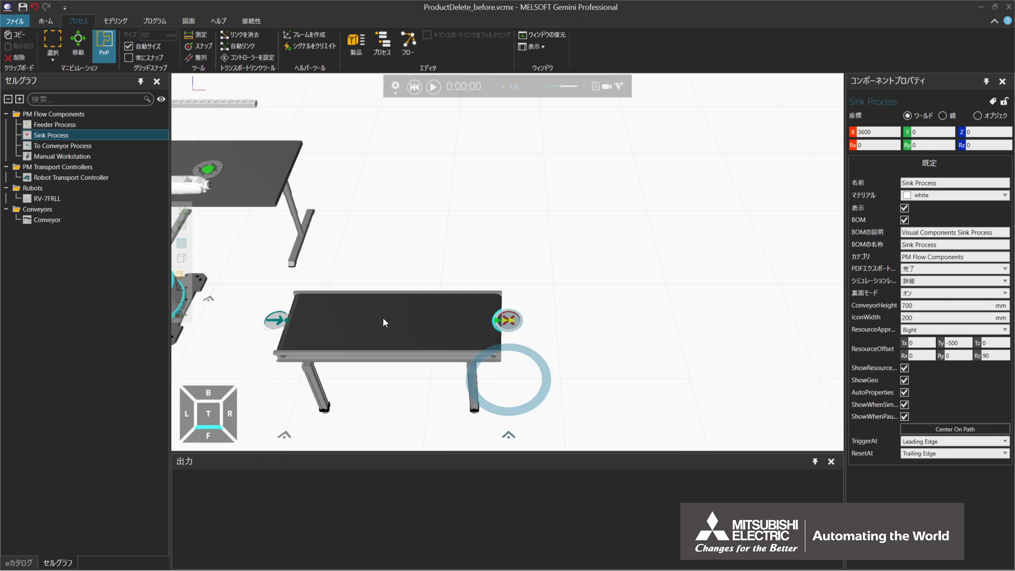
pyautogui.scroll(-2, 384, 320)
pyautogui.moveTo(364, 320); pyautogui.dragTo(550, 327, button='middle')
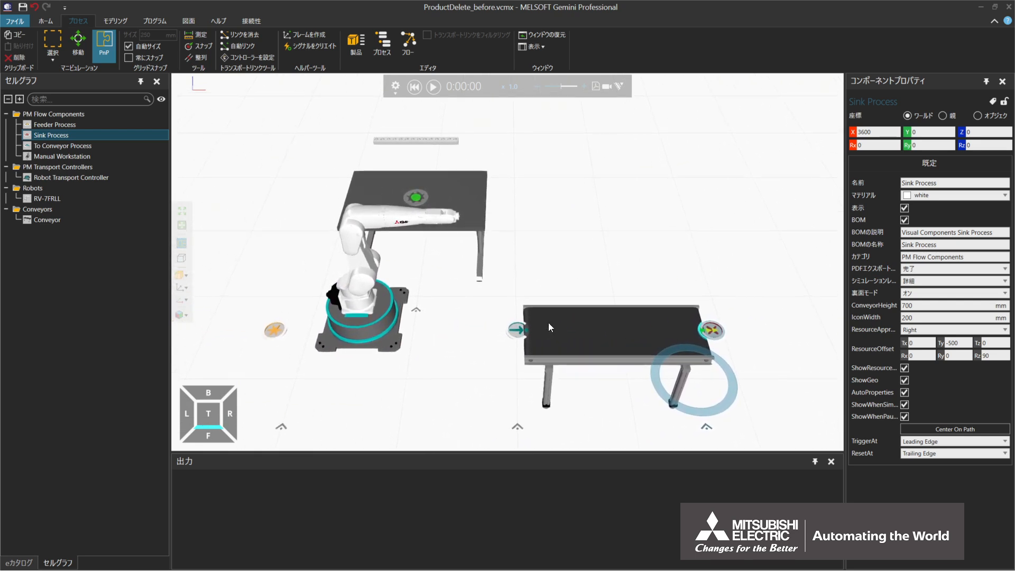
# - Add the conveyor and To Conveyor Process to the Sink Process selection and move all three along X to 1250, nearer the robot
pyautogui.keyDown('ctrl'); pyautogui.click(613, 328); pyautogui.keyUp('ctrl')
pyautogui.keyDown('ctrl'); pyautogui.click(511, 329); pyautogui.keyUp('ctrl')
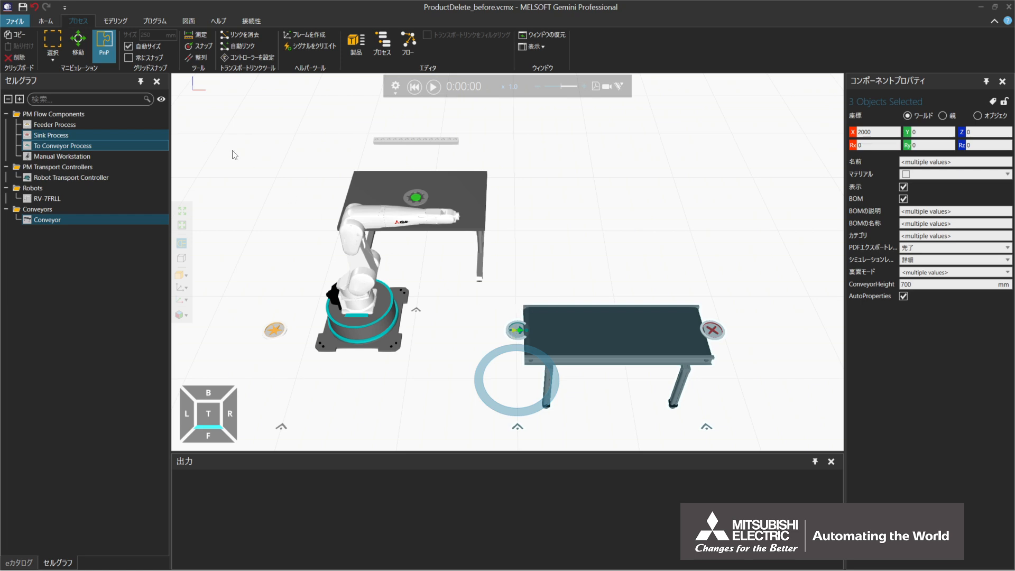
pyautogui.click(88, 54)
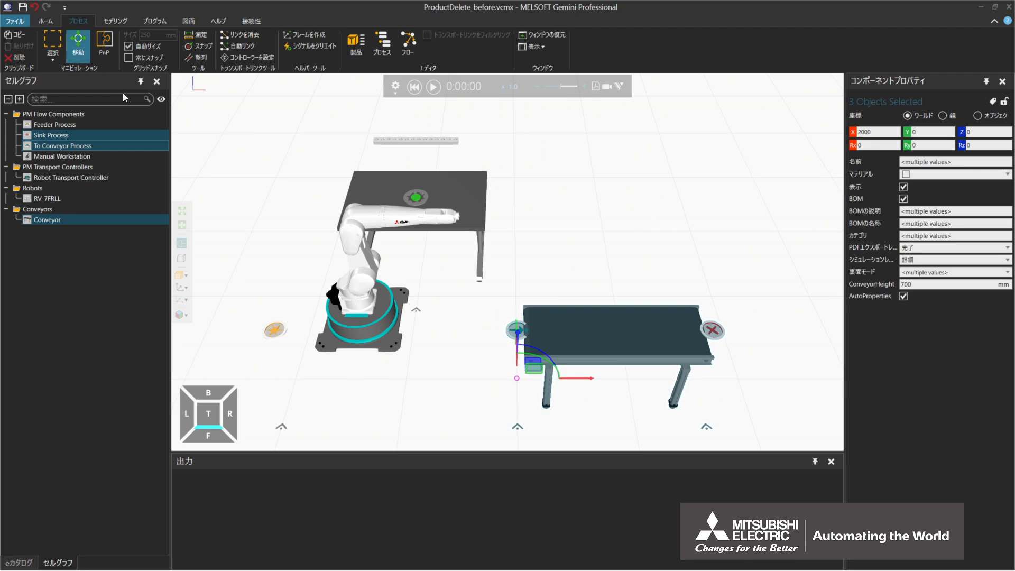
pyautogui.moveTo(587, 378); pyautogui.dragTo(503, 377)
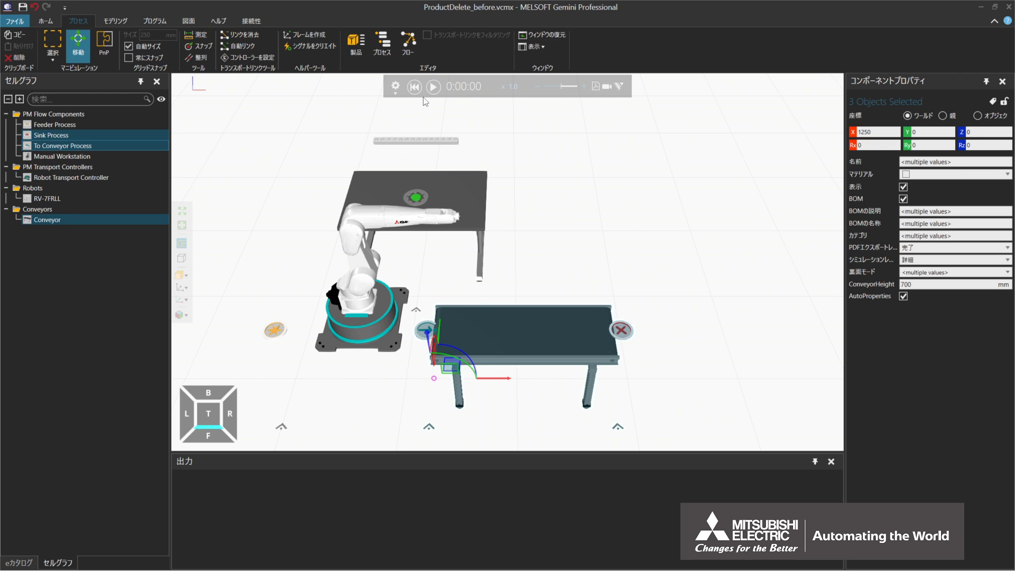
# - Reopen the process flow editor and delete the robot transport link running directly from Feeder to Sink
pyautogui.click(413, 58)
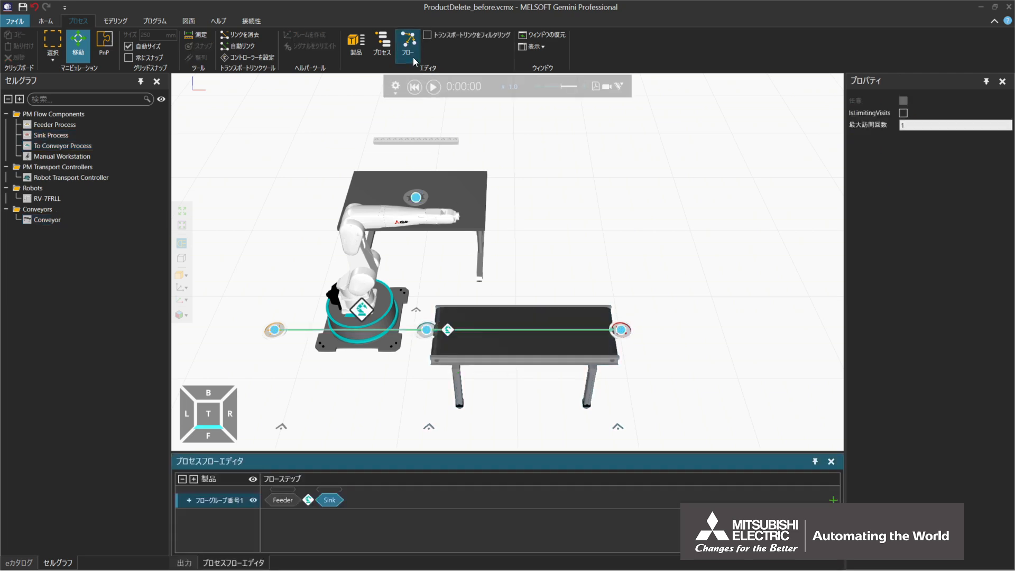
pyautogui.click(451, 331)
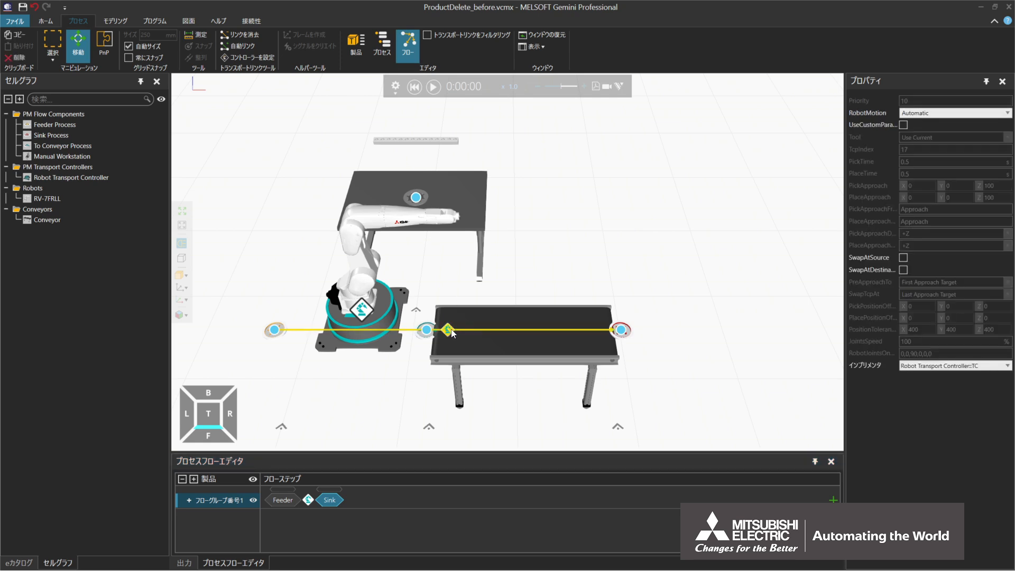
pyautogui.rightClick(451, 331)
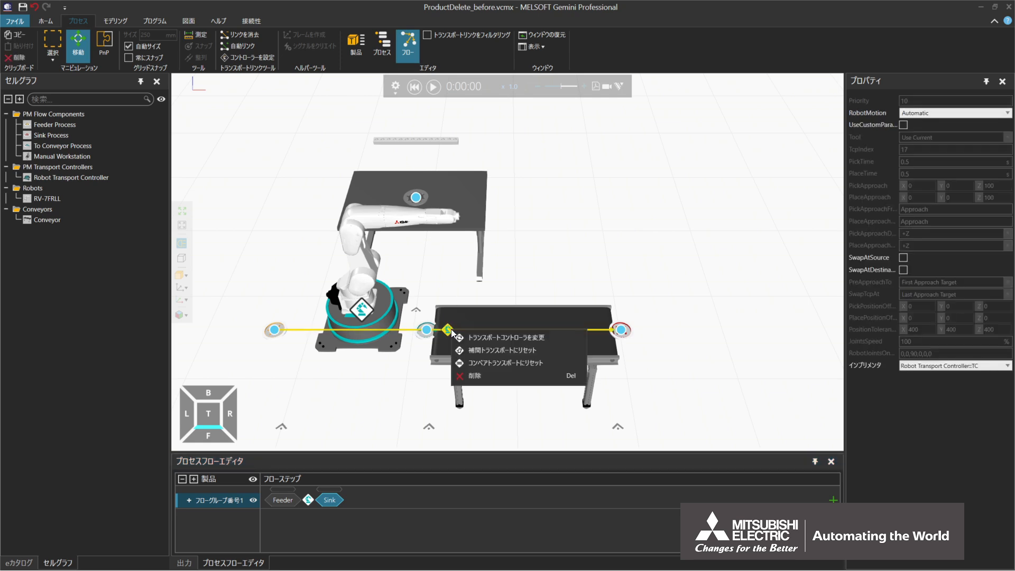
pyautogui.click(487, 375)
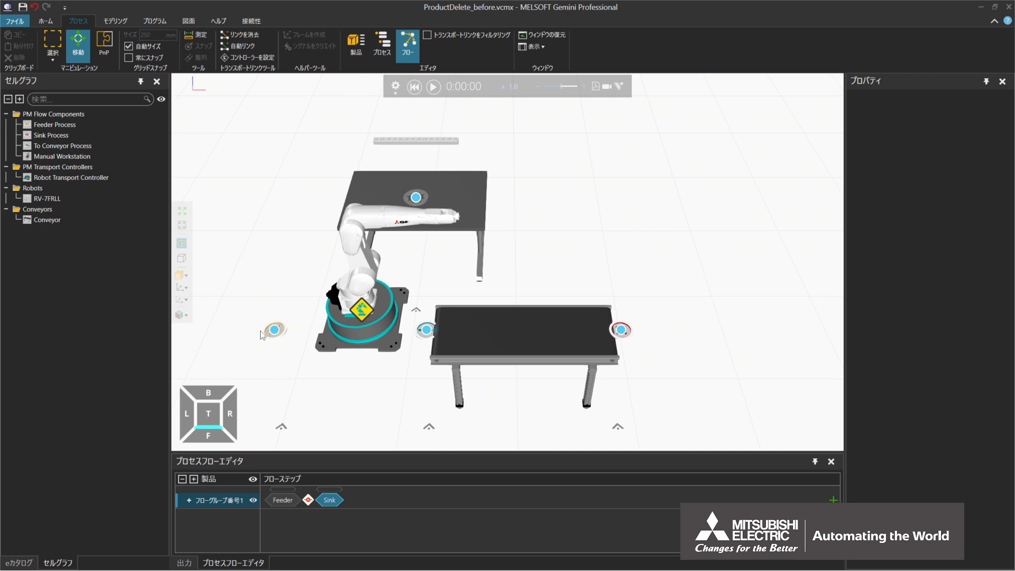
# - Link Feeder to ToConveyor by robot and ToConveyor to Sink by conveyor, and insert ToConveyor between Feeder and Sink in the flow steps
pyautogui.moveTo(274, 332); pyautogui.dragTo(426, 331)
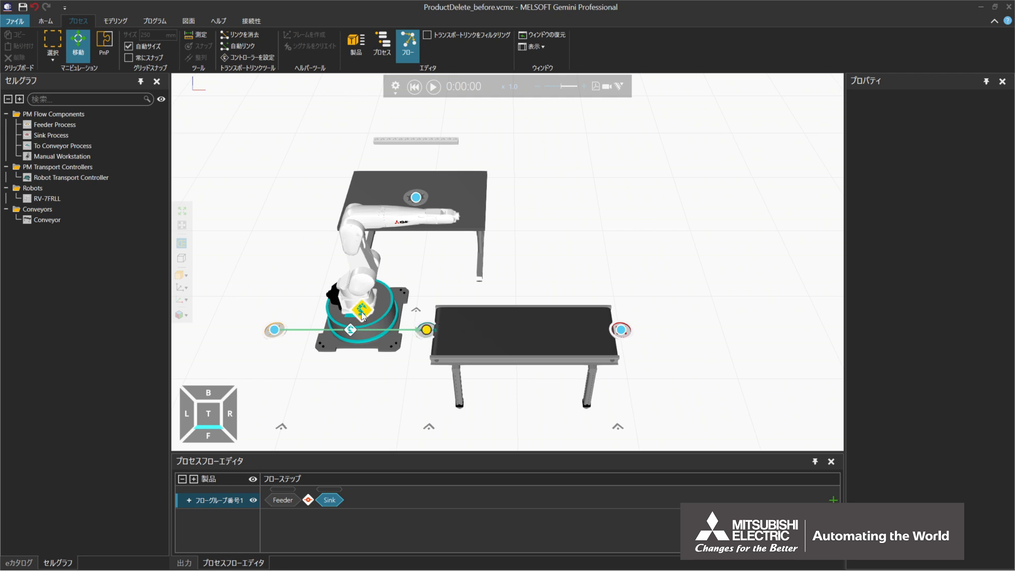
pyautogui.click(621, 330)
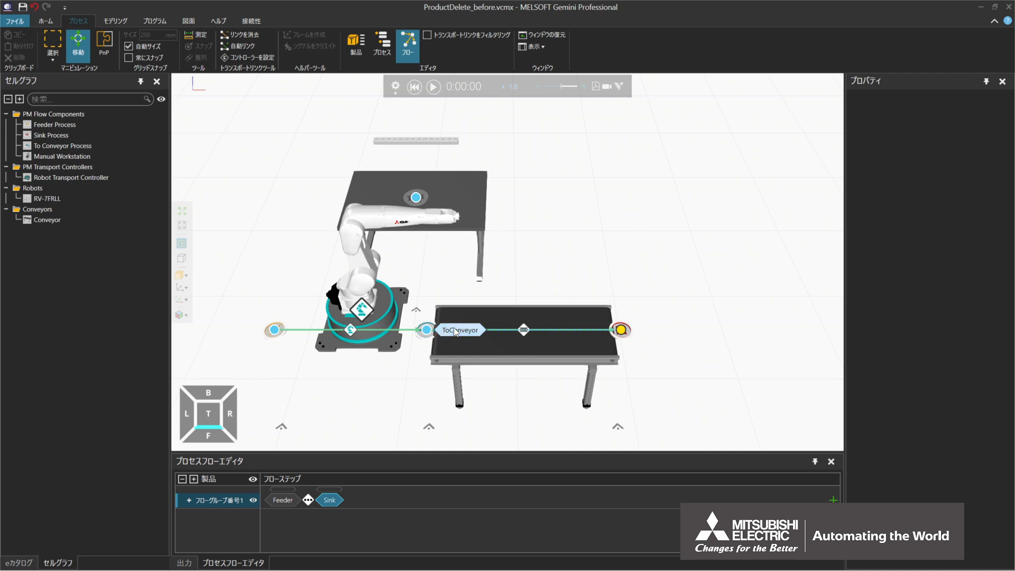
pyautogui.moveTo(454, 328)
pyautogui.mouseDown()
pyautogui.moveTo(439, 376)
pyautogui.moveTo(313, 497)
pyautogui.mouseUp()
pyautogui.moveTo(304, 503); pyautogui.dragTo(304, 503)
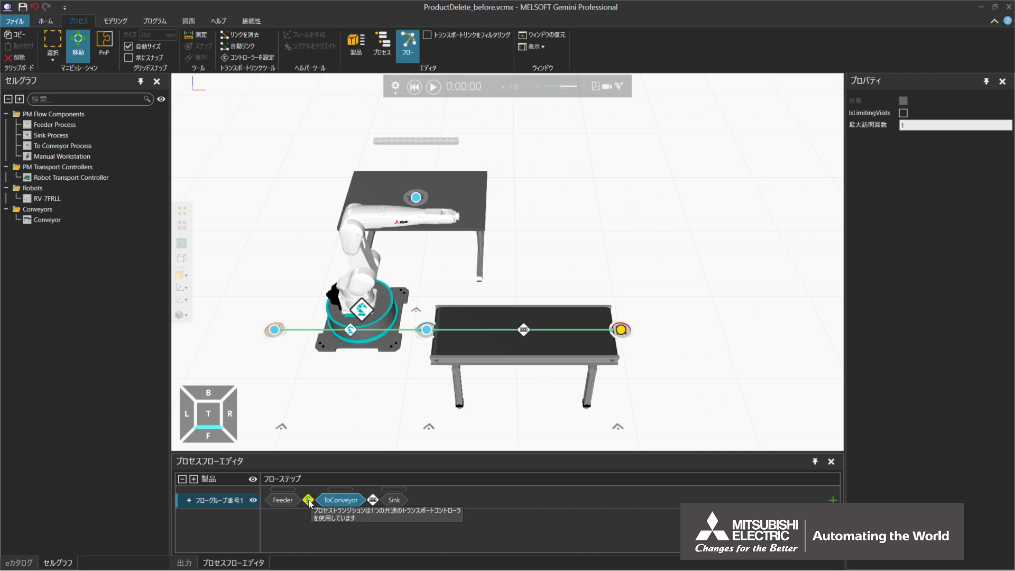
# - In the Sink process routine, set the TransportIn statement's source (ソース) to コンポーネントコンテナから
pyautogui.click(389, 58)
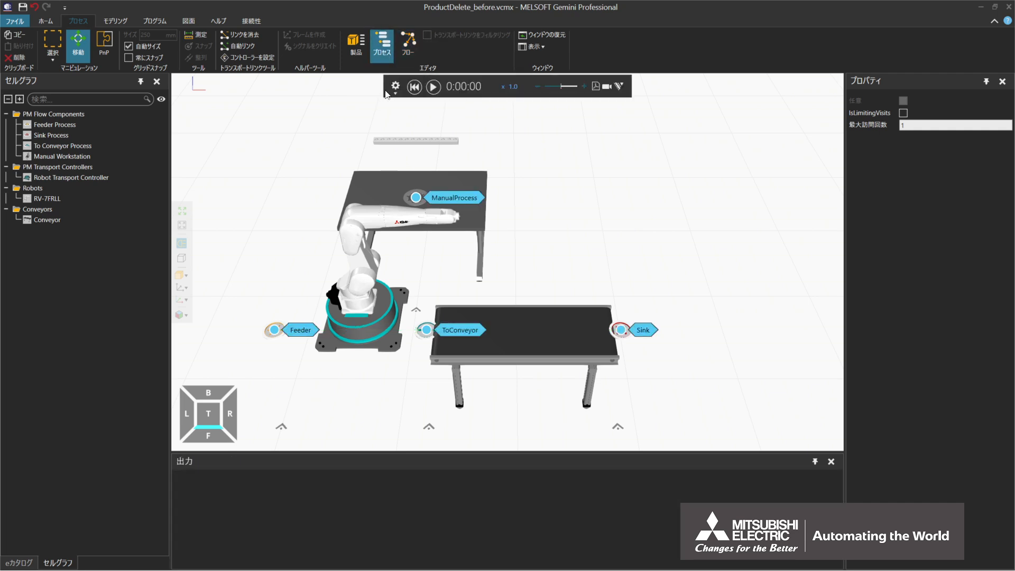
pyautogui.doubleClick(641, 331)
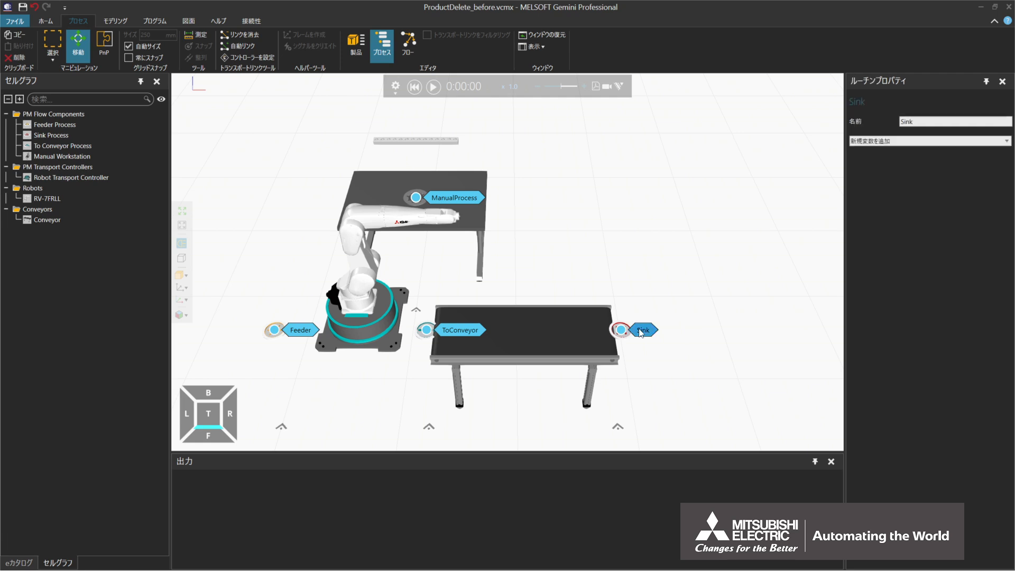
pyautogui.moveTo(132, 24); pyautogui.dragTo(499, 134)
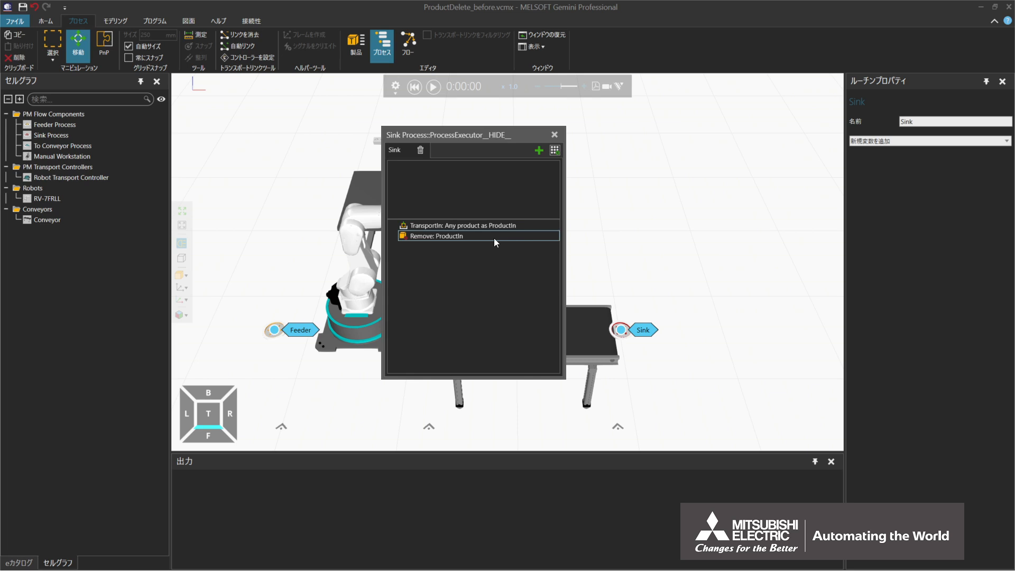
pyautogui.click(526, 227)
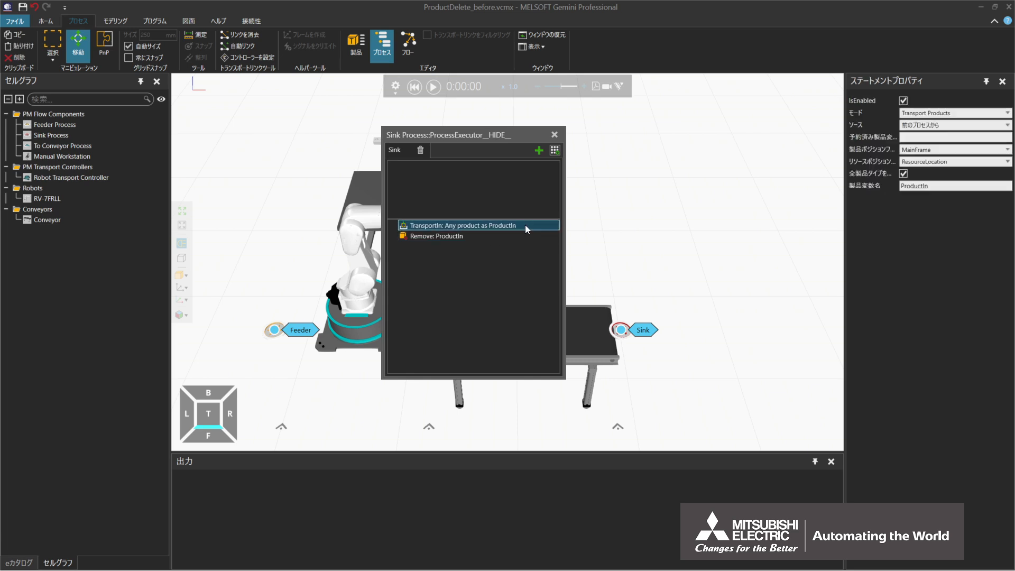
pyautogui.click(957, 125)
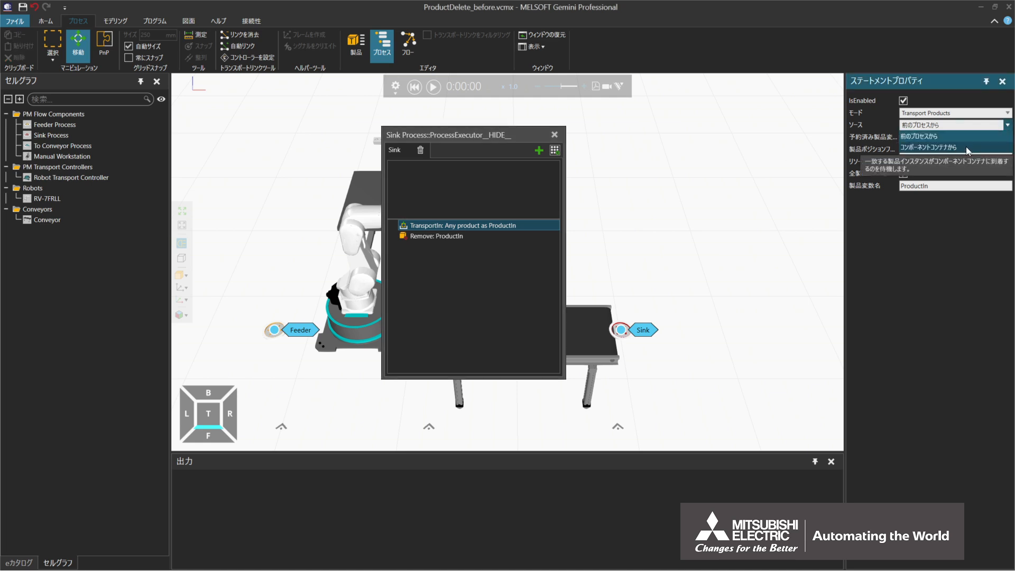
pyautogui.click(966, 147)
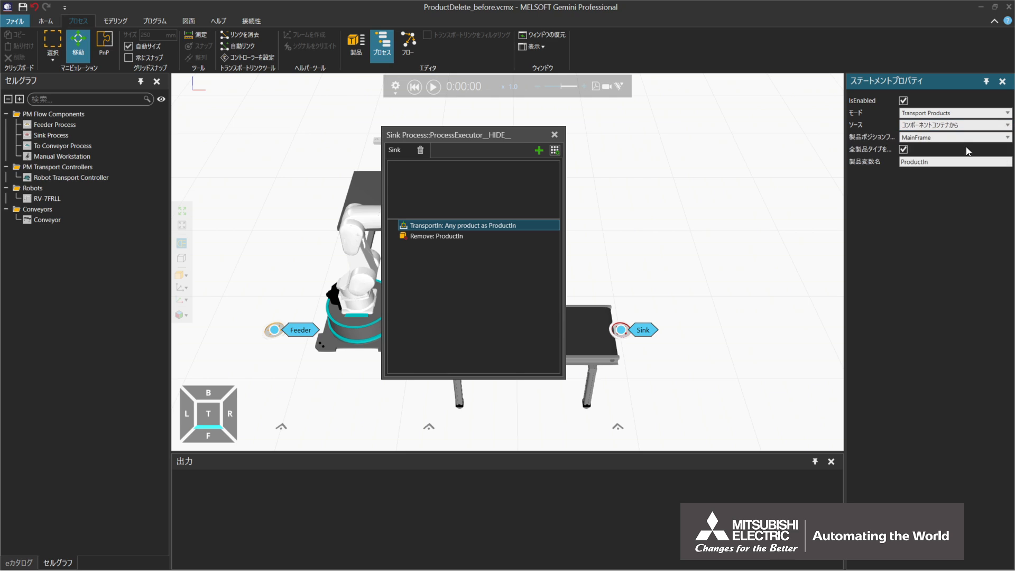
pyautogui.click(552, 135)
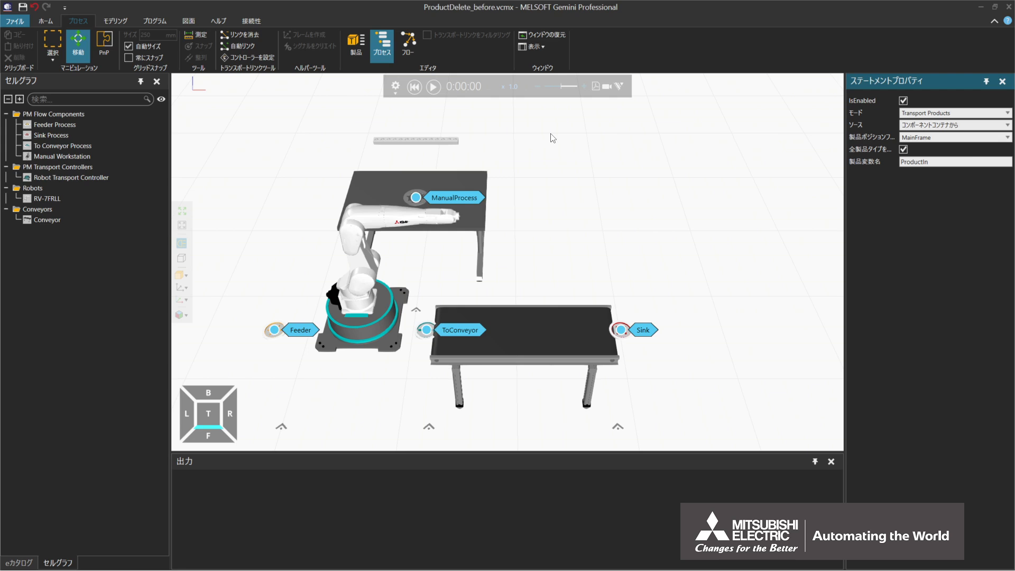
# - Close the process editor and run the simulation to check products travelling over the conveyor into the Sink
pyautogui.click(382, 53)
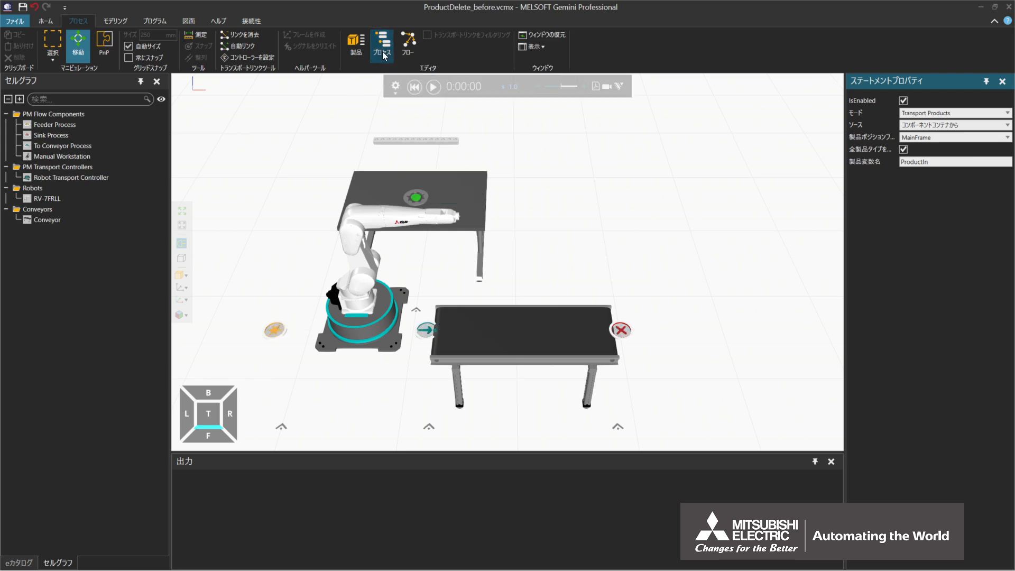
pyautogui.click(437, 85)
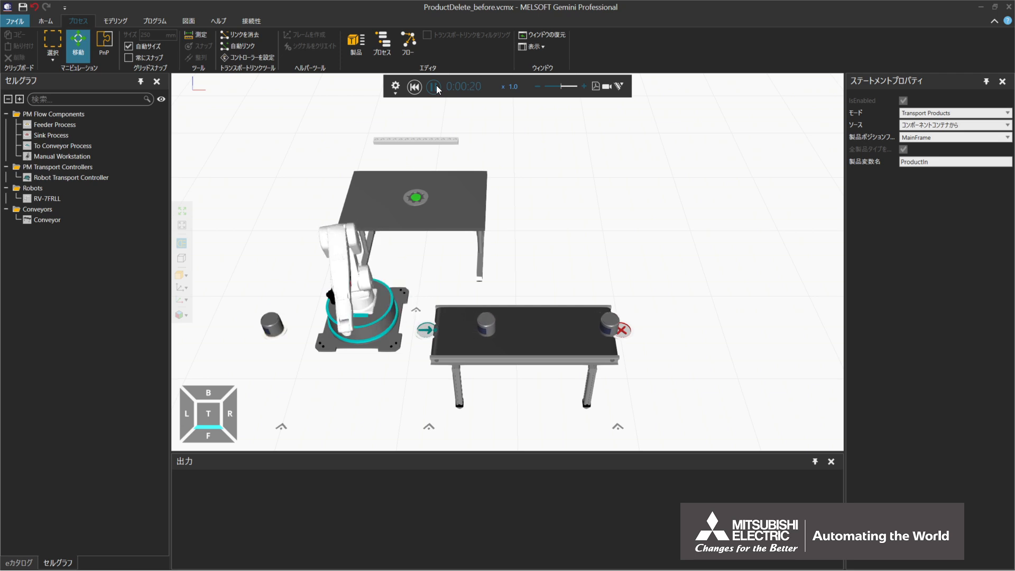
# - Reset the simulation and insert a Delay (ディレイ) statement after TransportIn in the Sink process routine
pyautogui.click(415, 87)
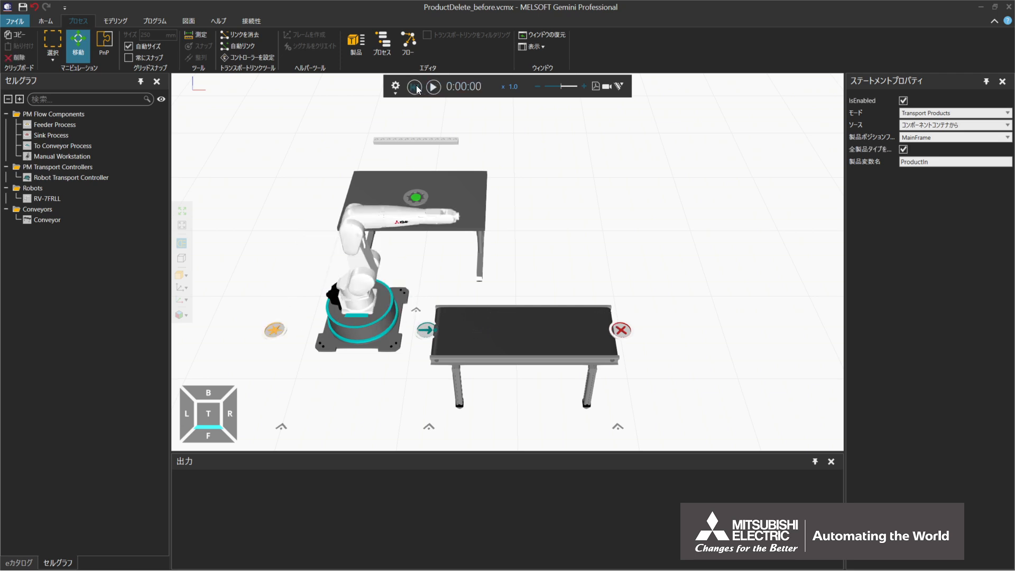
pyautogui.click(382, 45)
pyautogui.doubleClick(643, 334)
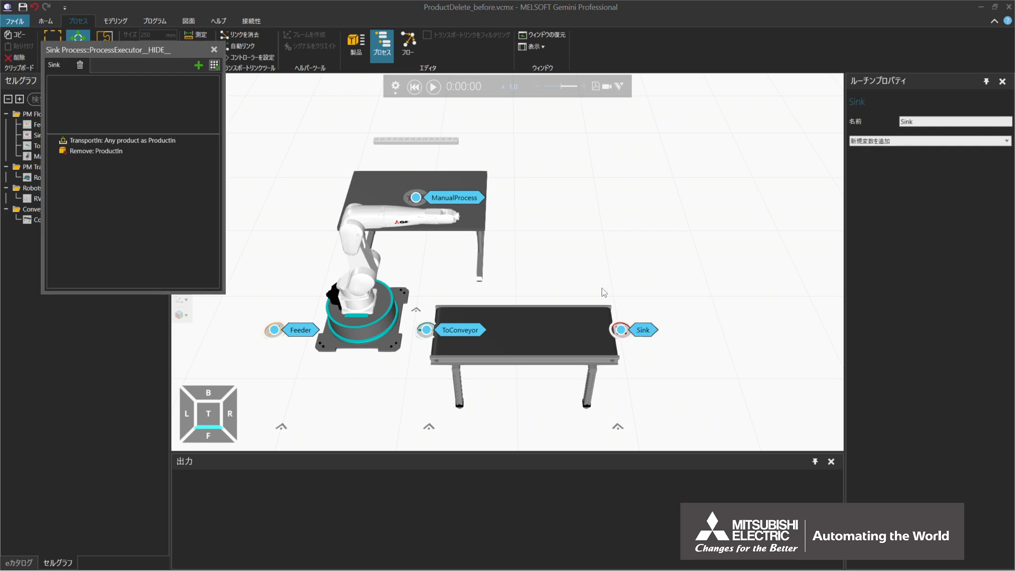
pyautogui.moveTo(154, 118); pyautogui.dragTo(501, 131)
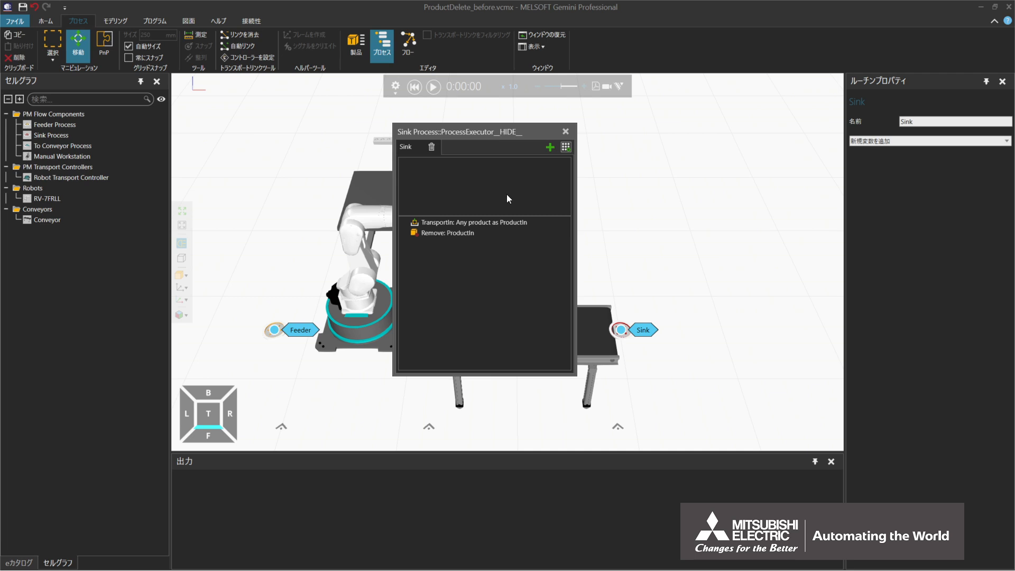
pyautogui.click(513, 222)
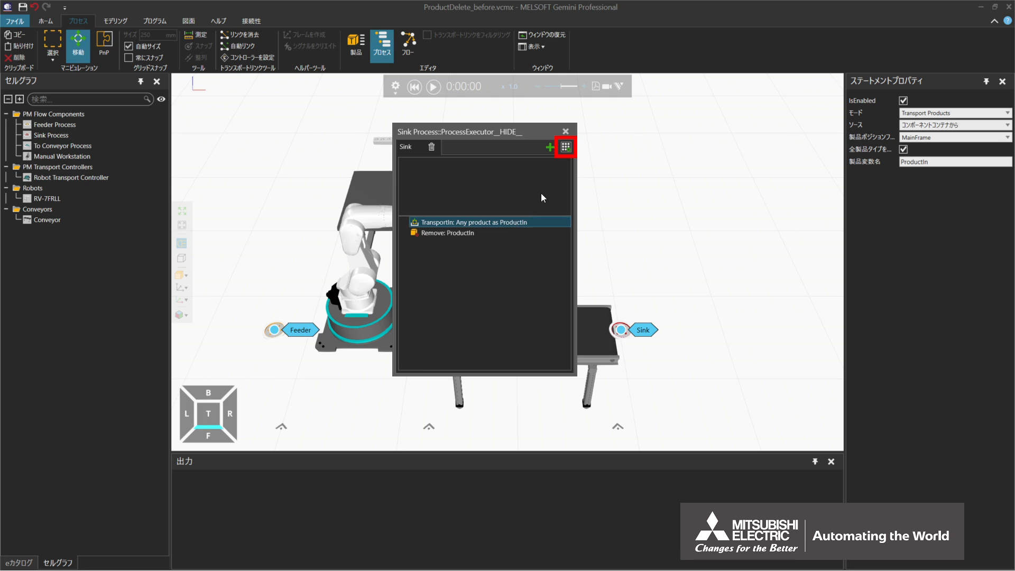
pyautogui.click(568, 149)
pyautogui.scroll(-1, 584, 254)
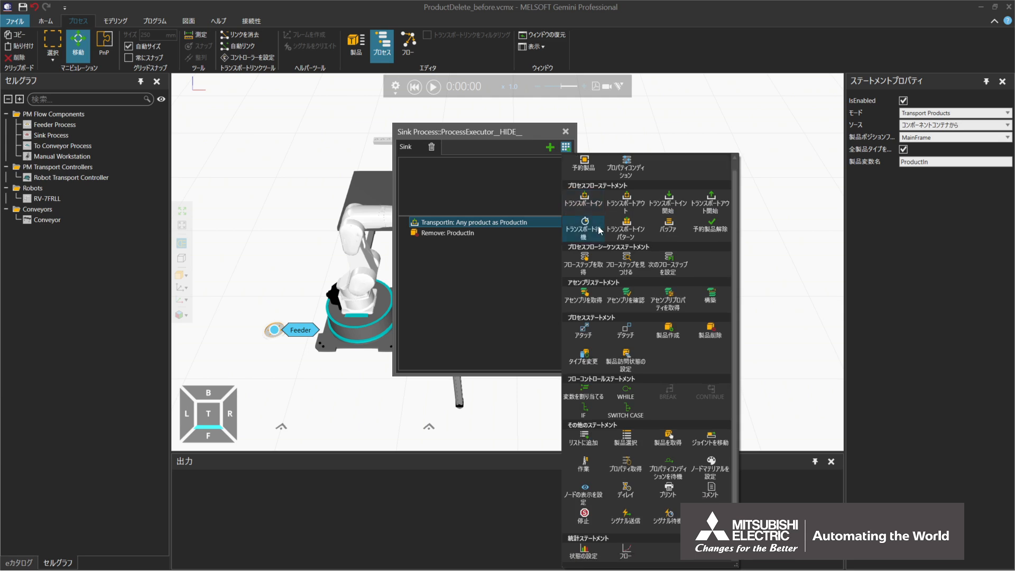
pyautogui.click(637, 502)
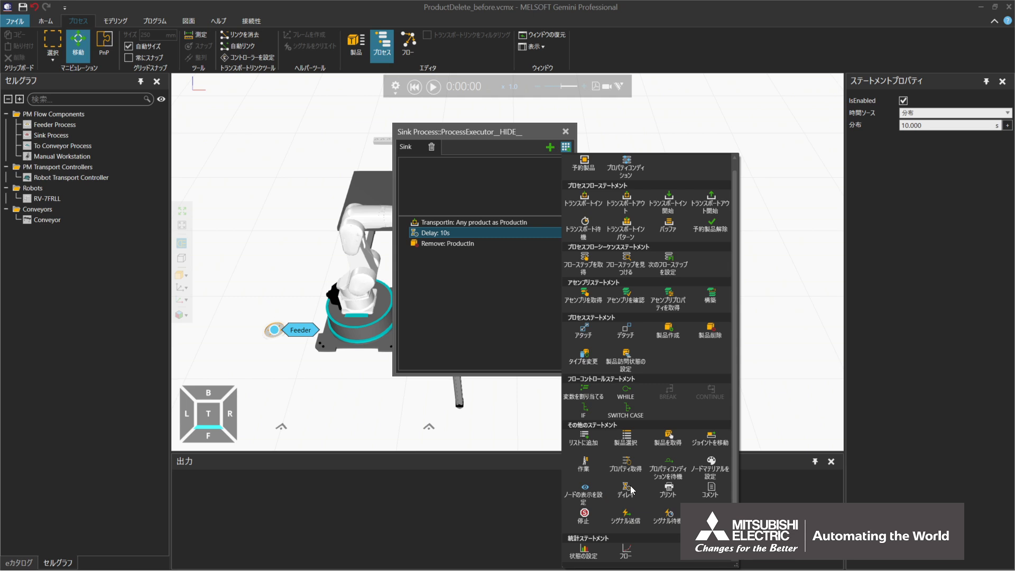
# - Set the Sink routine's Delay to 5 s, close the routine and check the waiting time in a simulation run
pyautogui.click(453, 233)
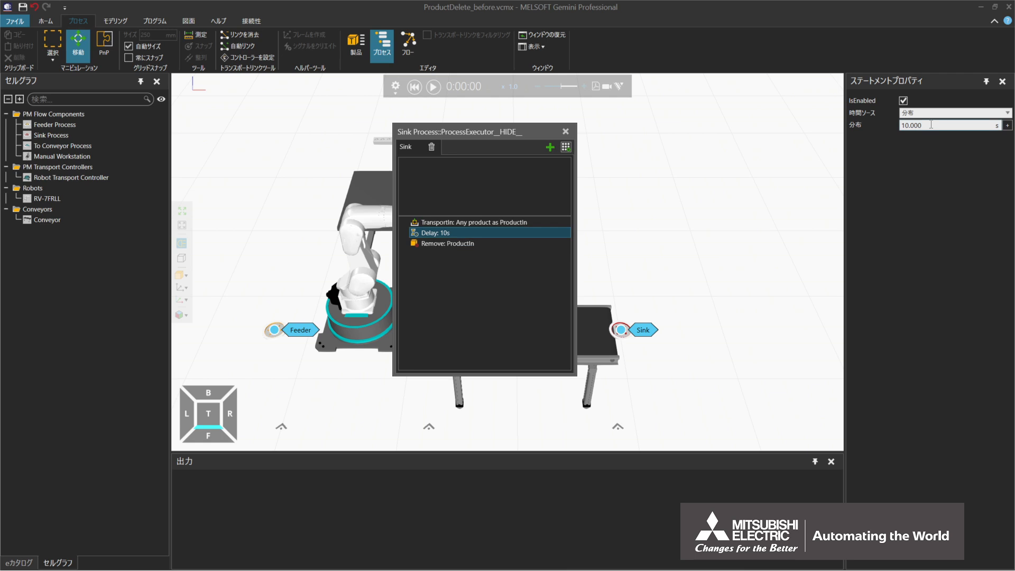
pyautogui.click(931, 124)
pyautogui.write('5')
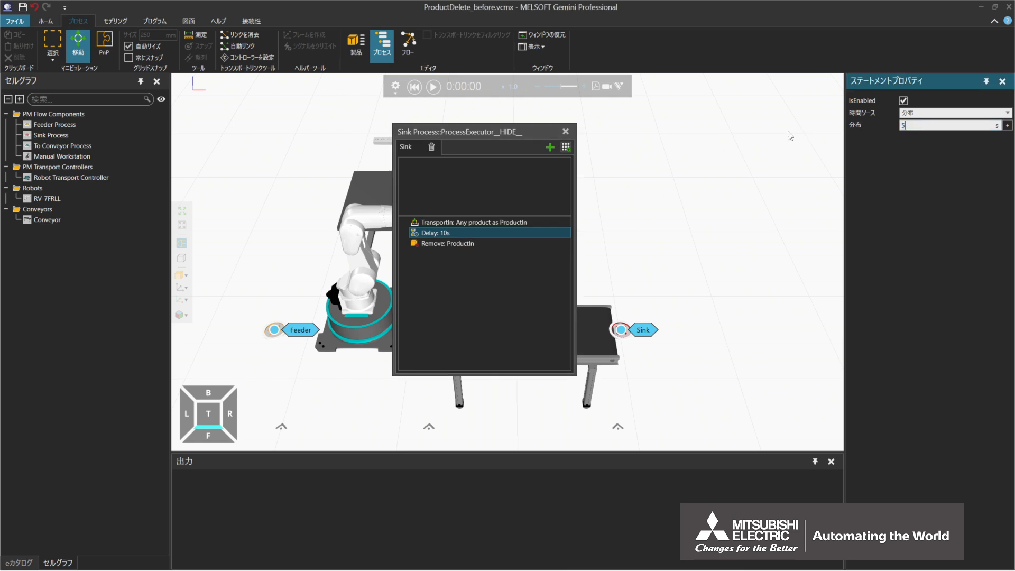
pyautogui.press('Return')
pyautogui.click(565, 131)
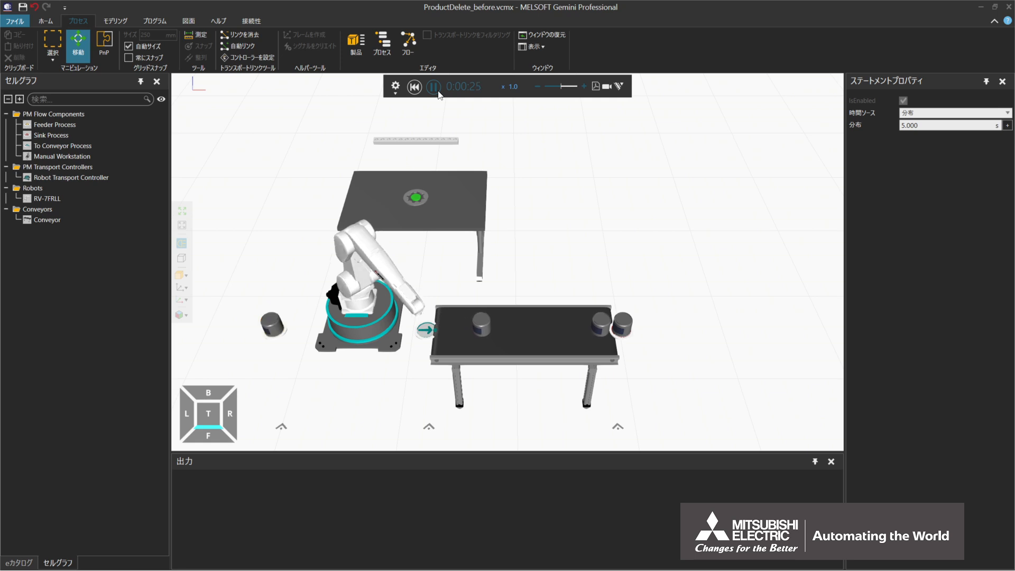
pyautogui.click(416, 89)
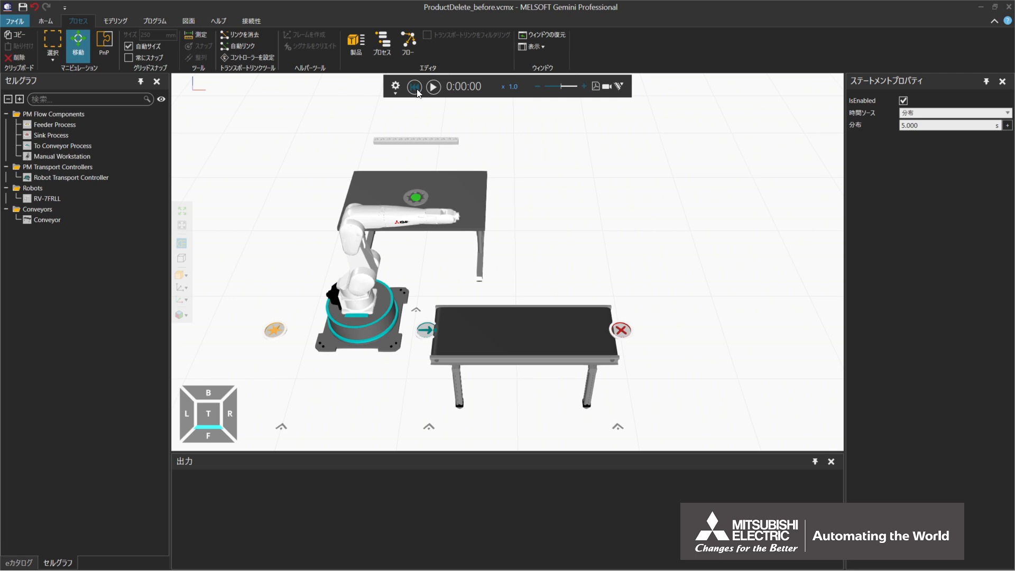
# - In the process flow editor, delete the transport links from Feeder to ToConveyor and from ToConveyor to Sink
pyautogui.click(415, 49)
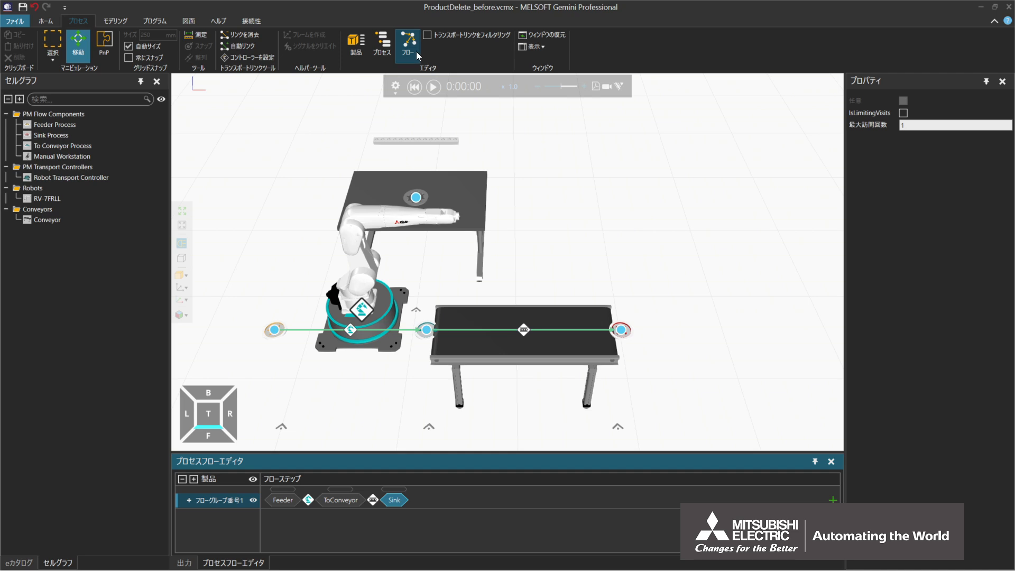
pyautogui.click(350, 330)
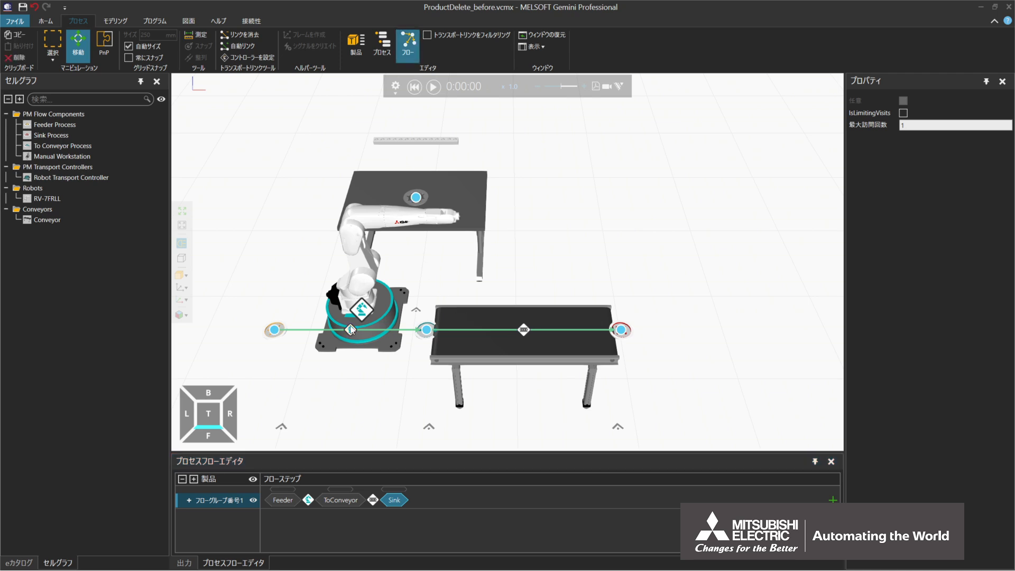
pyautogui.rightClick(351, 331)
pyautogui.click(389, 376)
pyautogui.rightClick(521, 330)
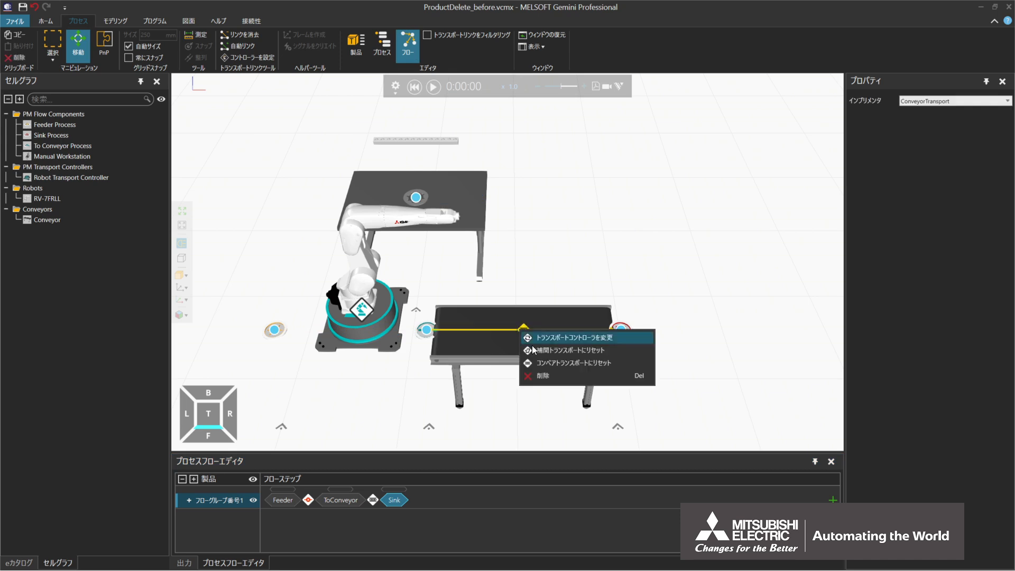
pyautogui.click(546, 377)
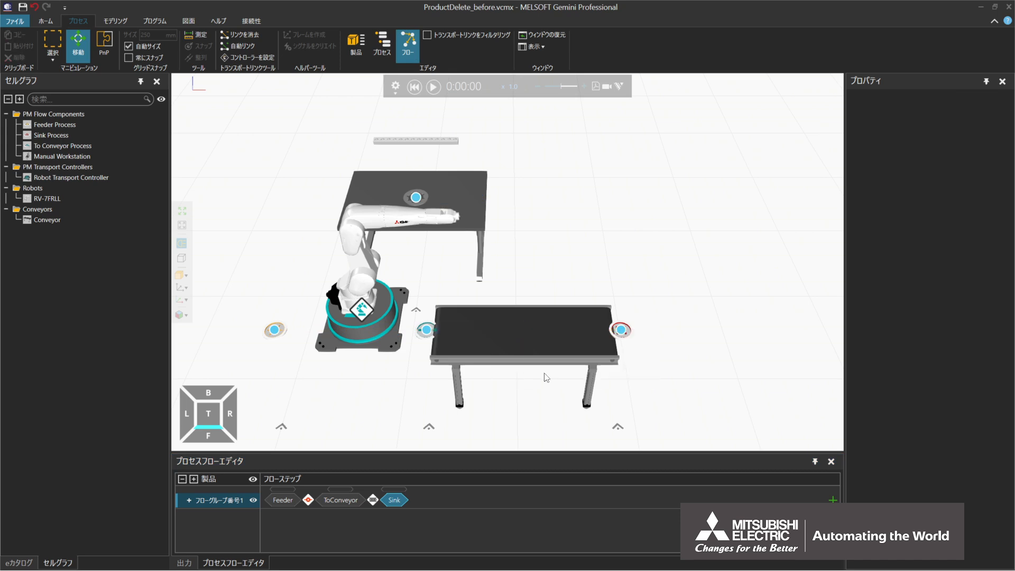
# - Replace the three flow steps of フローグループ番号1 with Feeder followed by ManualProcess, linked by robot transport
pyautogui.click(285, 489)
pyautogui.keyDown('ctrl'); pyautogui.click(338, 490); pyautogui.keyUp('ctrl')
pyautogui.keyDown('ctrl'); pyautogui.click(397, 489); pyautogui.keyUp('ctrl')
pyautogui.rightClick(397, 489)
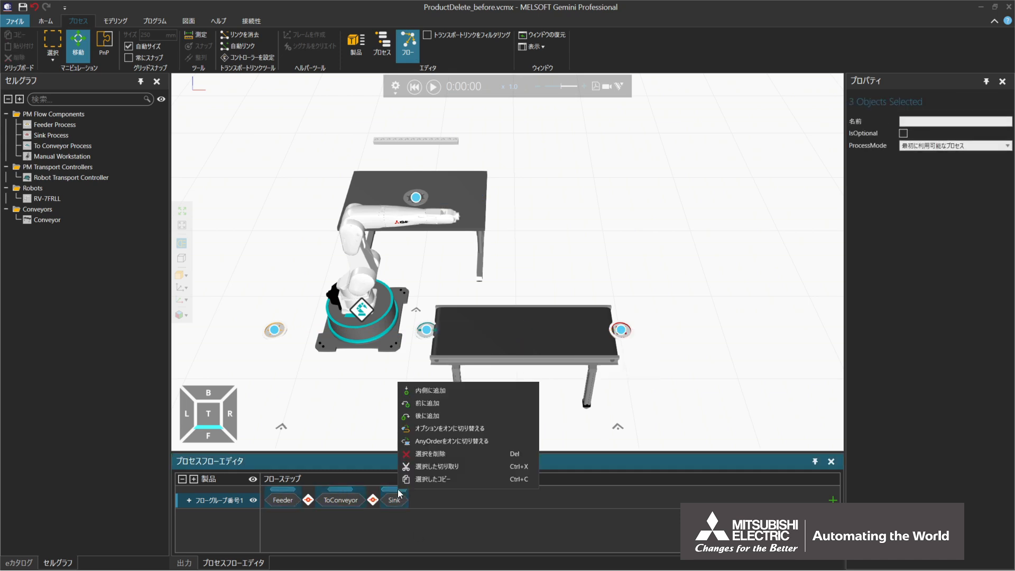
pyautogui.click(453, 455)
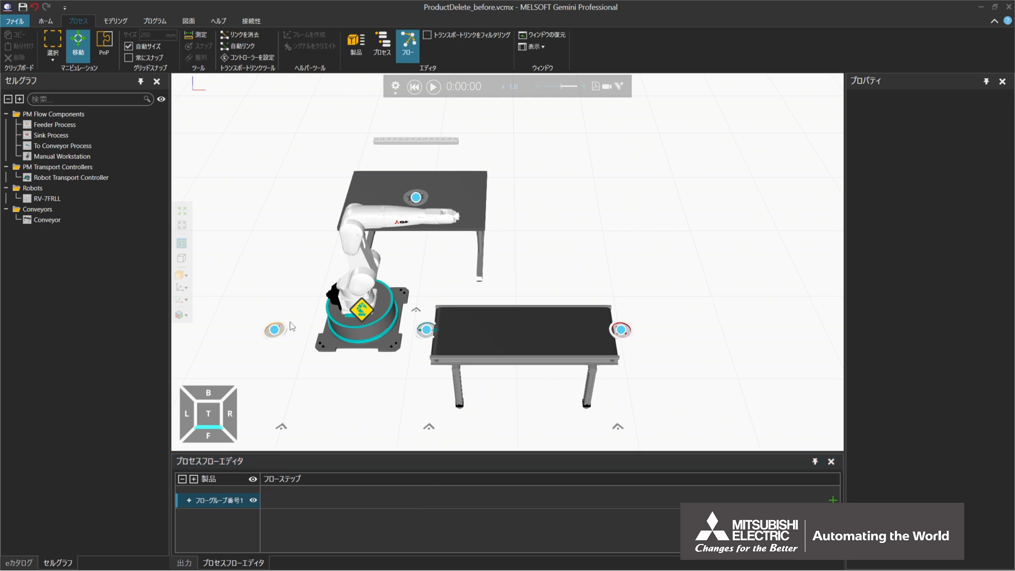
pyautogui.click(274, 329)
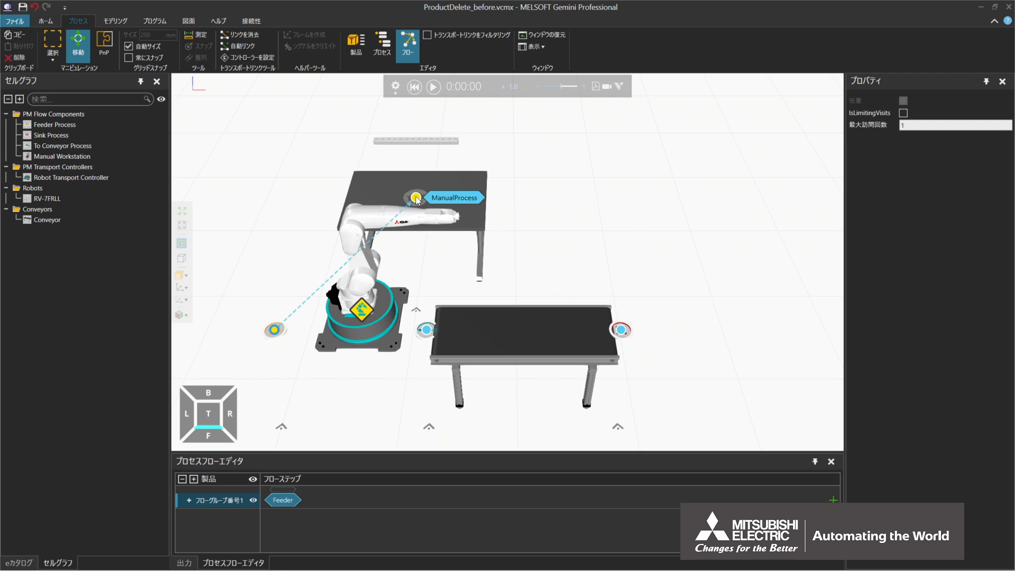
pyautogui.click(444, 198)
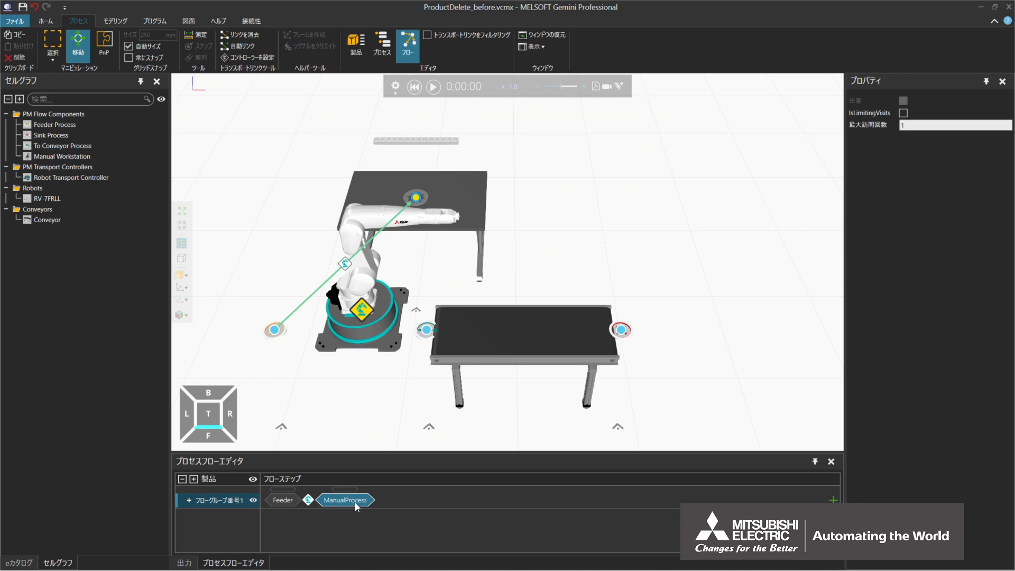
# - Open the ManualProcess and Sink routines in the process editor and arrange their windows side by side
pyautogui.click(379, 57)
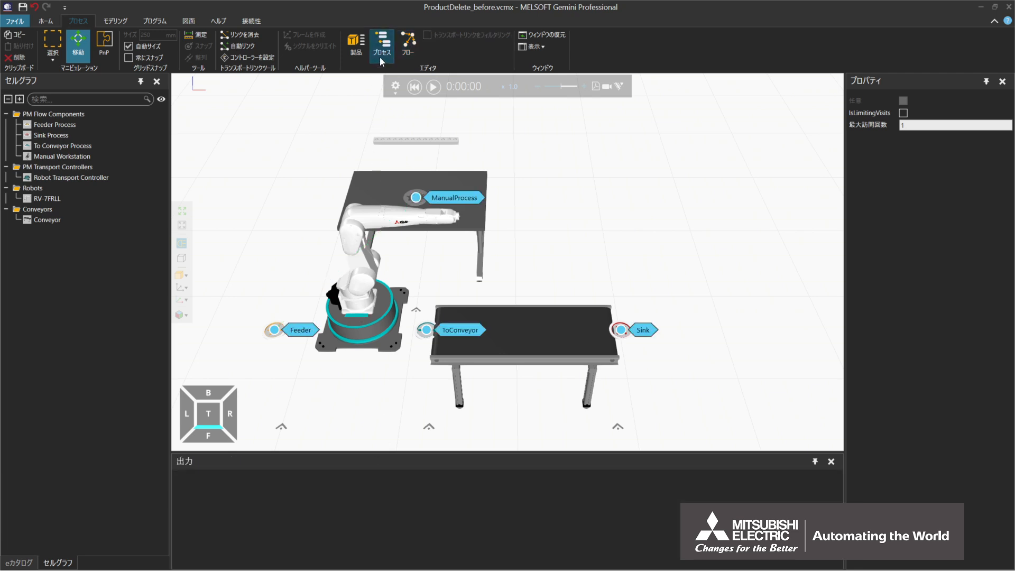
pyautogui.click(480, 198)
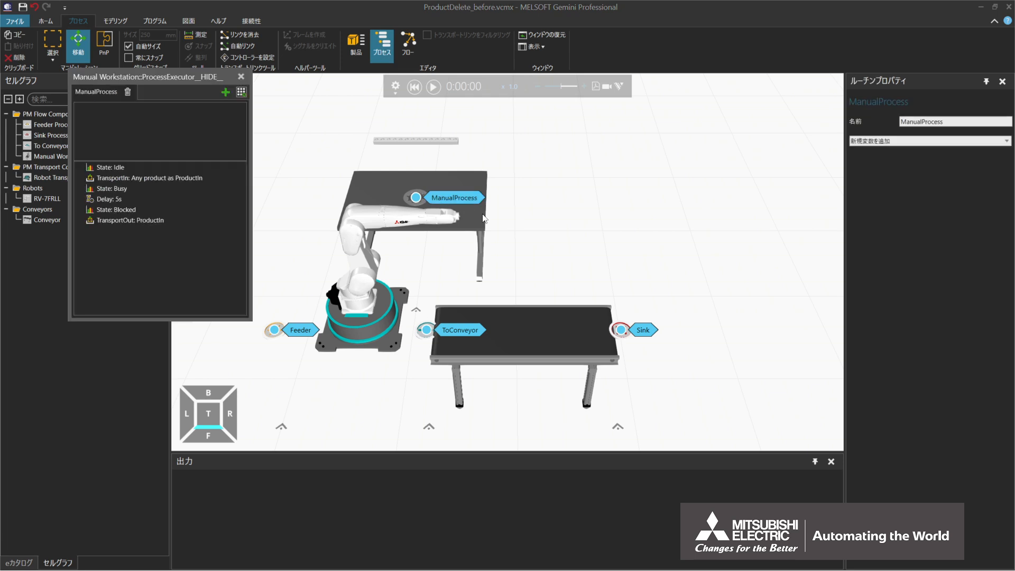
pyautogui.click(638, 332)
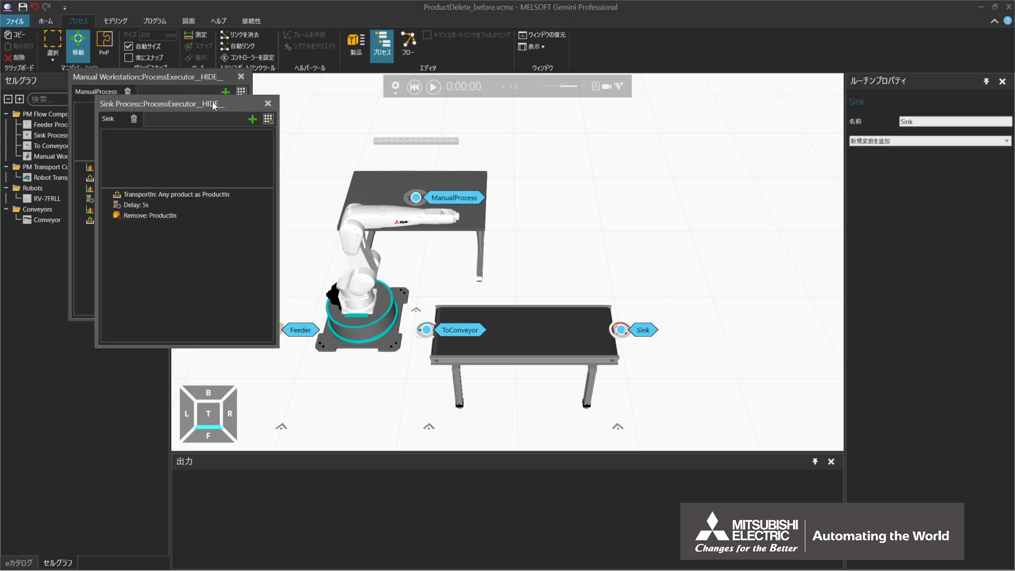
pyautogui.moveTo(212, 106); pyautogui.dragTo(618, 106)
pyautogui.moveTo(210, 72); pyautogui.dragTo(386, 97)
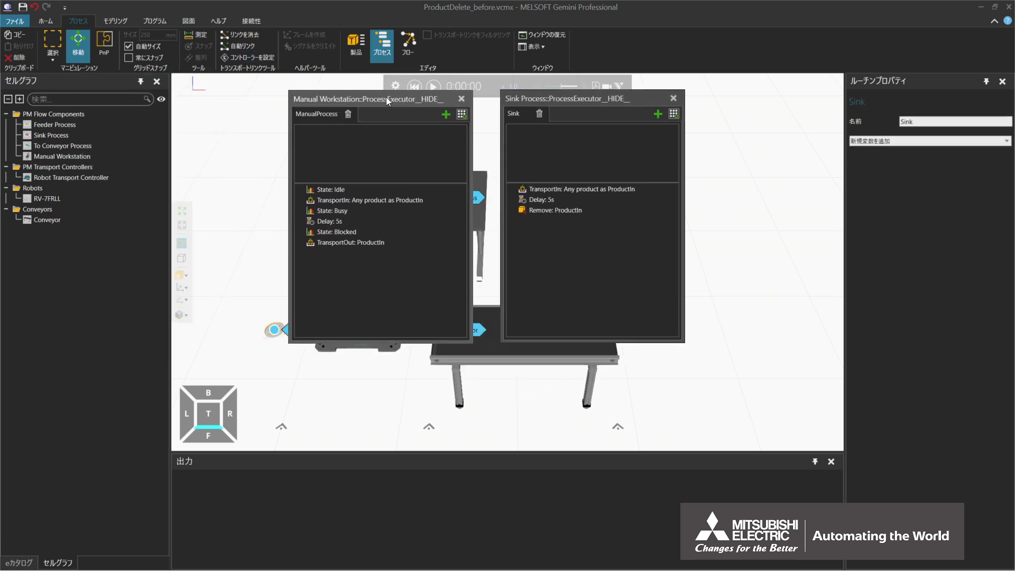
# - Delete all statements, from State: Idle through TransportOut, from the ManualProcess routine
pyautogui.click(351, 191)
pyautogui.keyDown('shift'); pyautogui.click(357, 241); pyautogui.keyUp('shift')
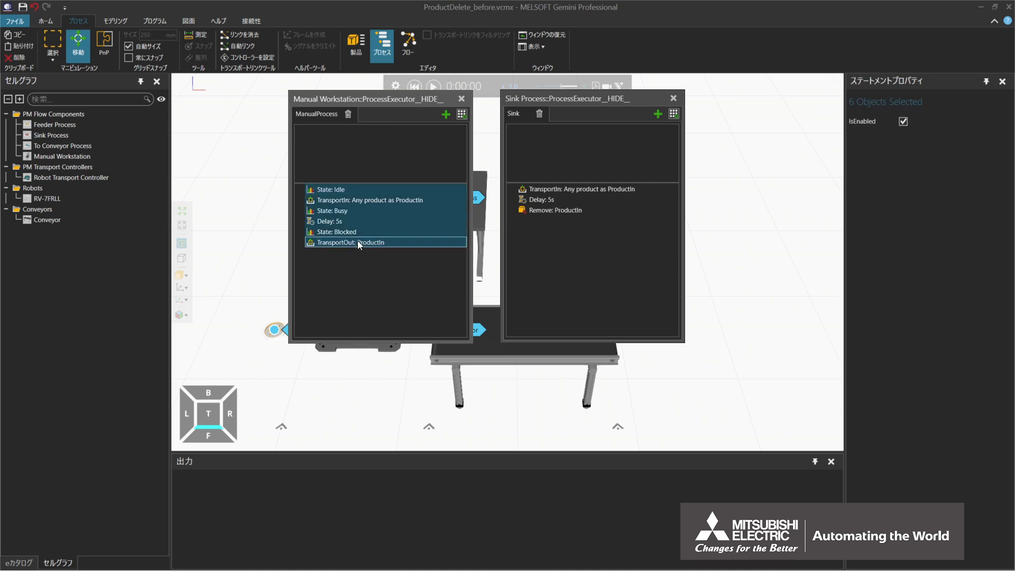
pyautogui.rightClick(357, 241)
pyautogui.click(413, 303)
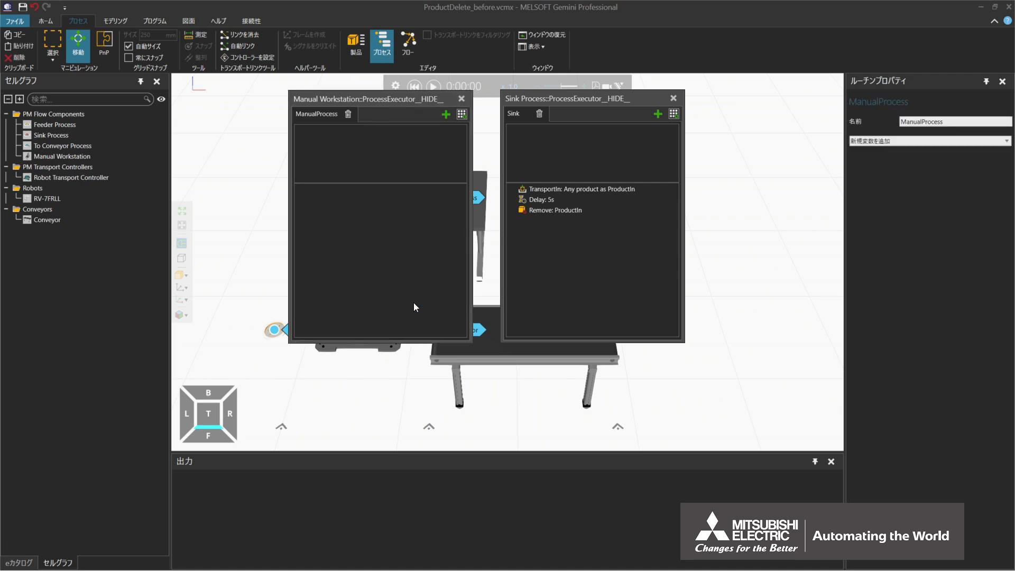
# - Copy the TransportIn, Delay and Remove statements from the Sink routine and paste them into the ManualProcess routine
pyautogui.click(597, 188)
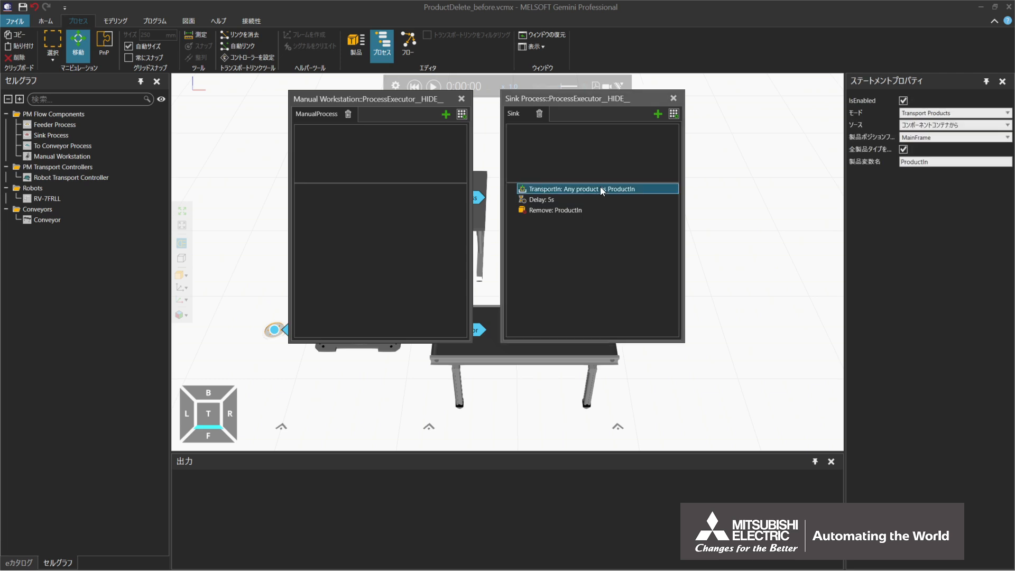
pyautogui.keyDown('shift'); pyautogui.click(601, 210); pyautogui.keyUp('shift')
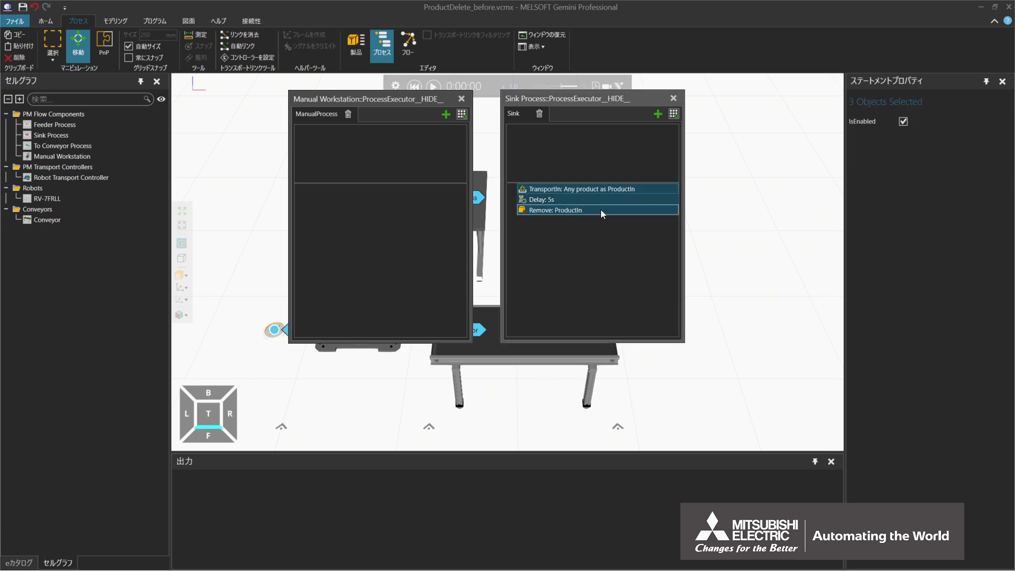
pyautogui.rightClick(600, 209)
pyautogui.click(631, 242)
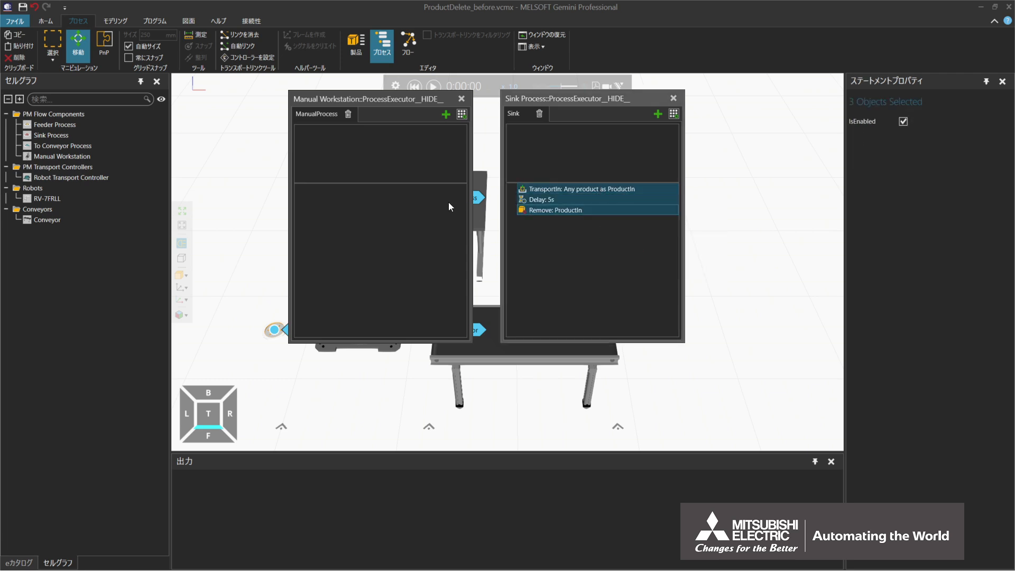
pyautogui.rightClick(372, 200)
pyautogui.click(416, 243)
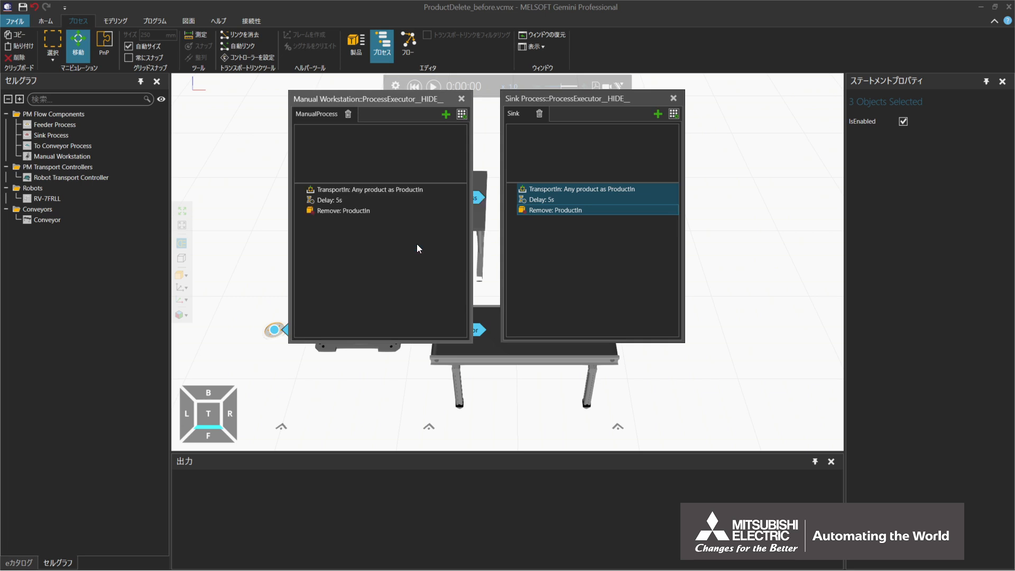
# - Set the source (ソース) of the ManualProcess routine's TransportIn statement to 前のプロセスから
pyautogui.click(396, 189)
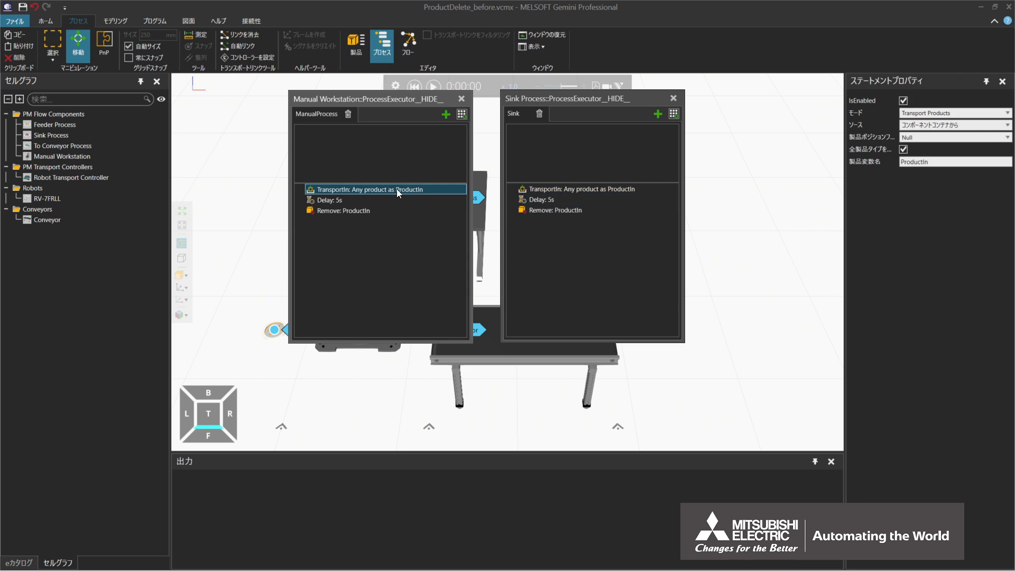
pyautogui.click(969, 127)
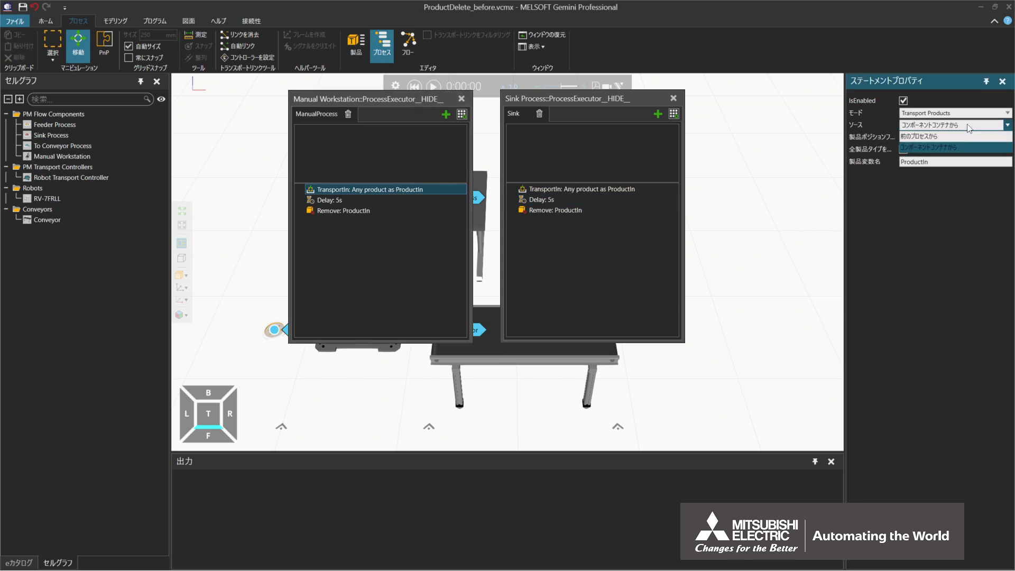
pyautogui.click(967, 137)
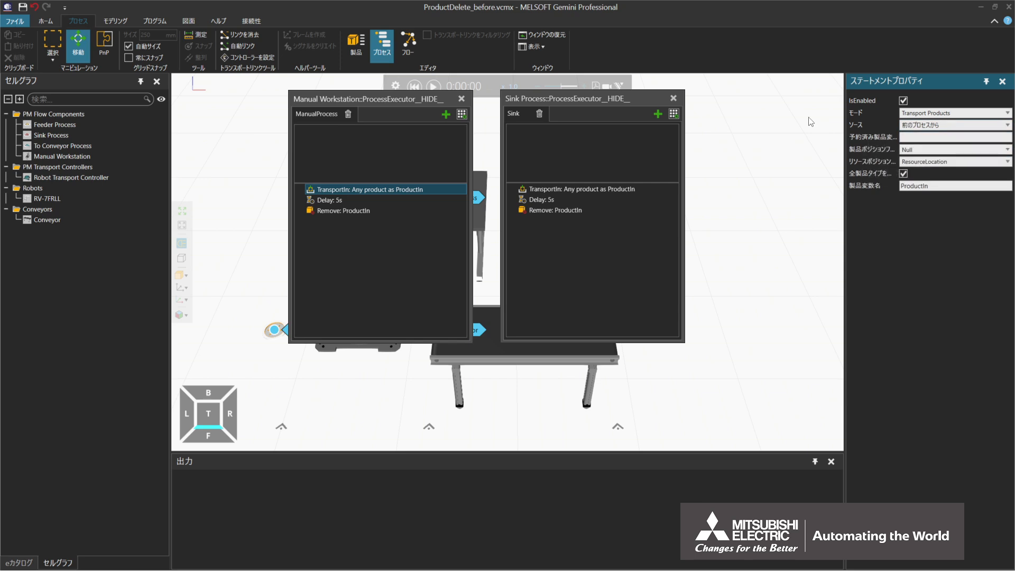
# - Close both routines and the process editor, run the simulation to check product removal at the manual workstation, and reset it
pyautogui.click(674, 99)
pyautogui.click(461, 99)
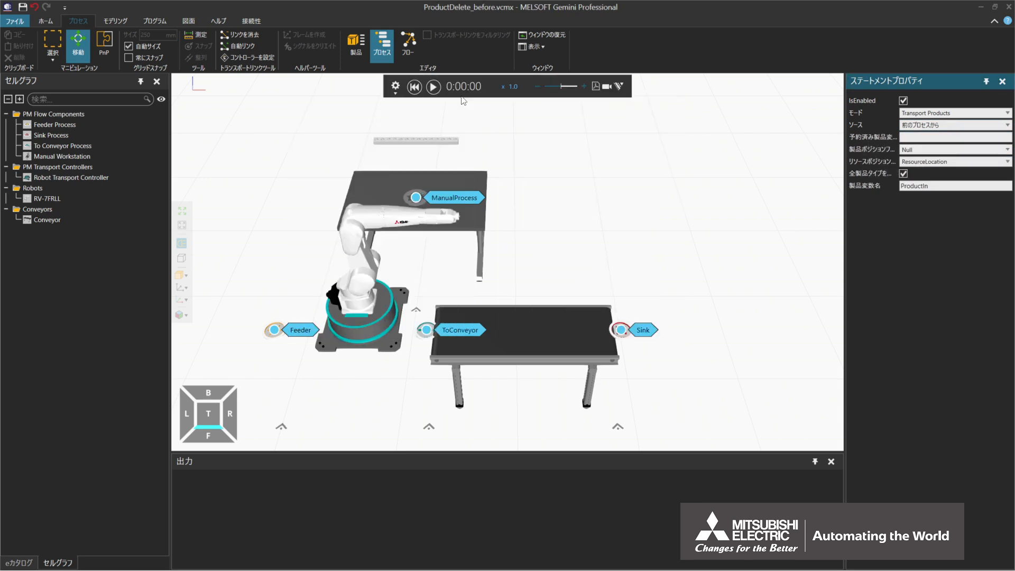
pyautogui.click(389, 59)
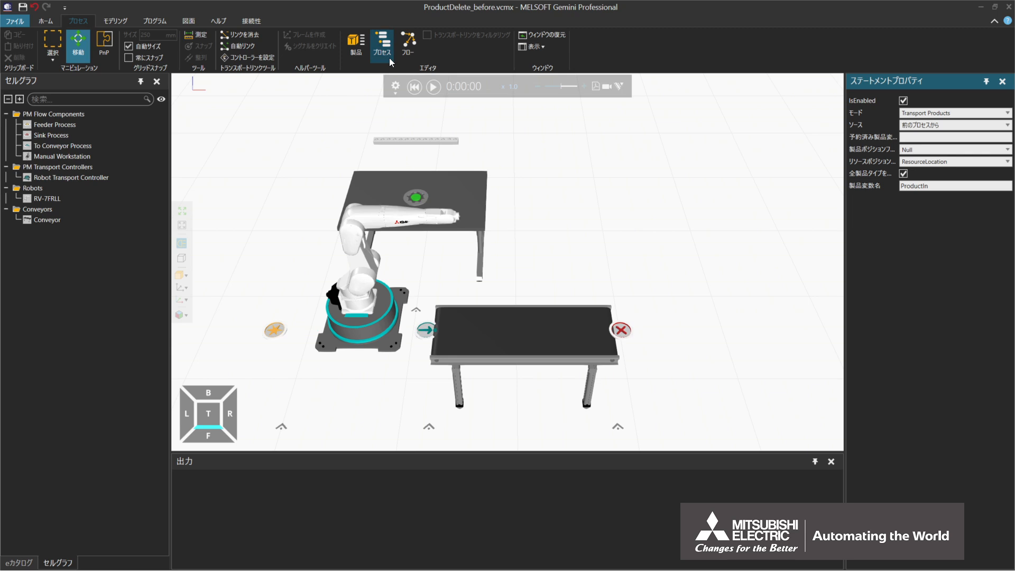
pyautogui.click(433, 86)
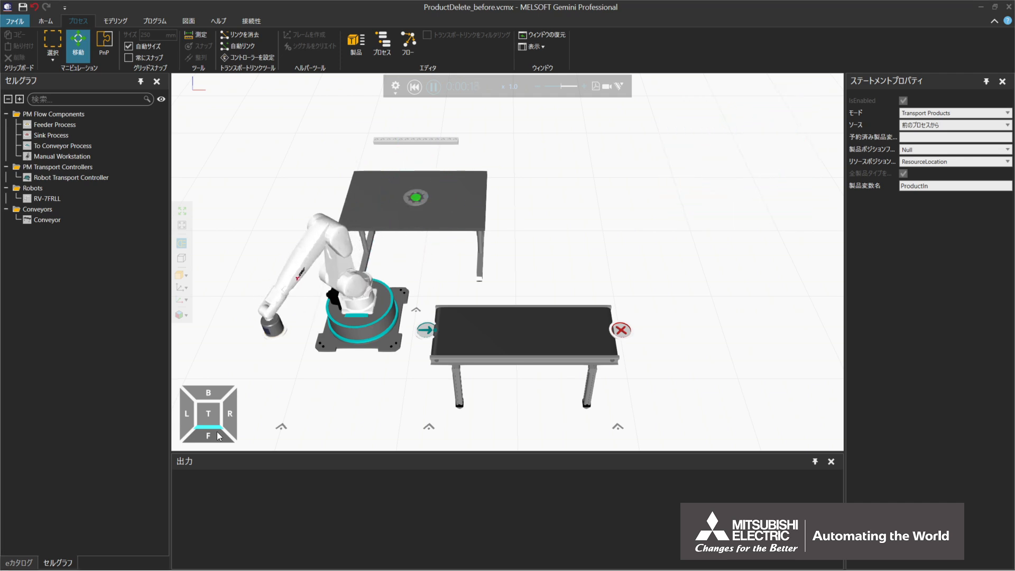
pyautogui.click(414, 87)
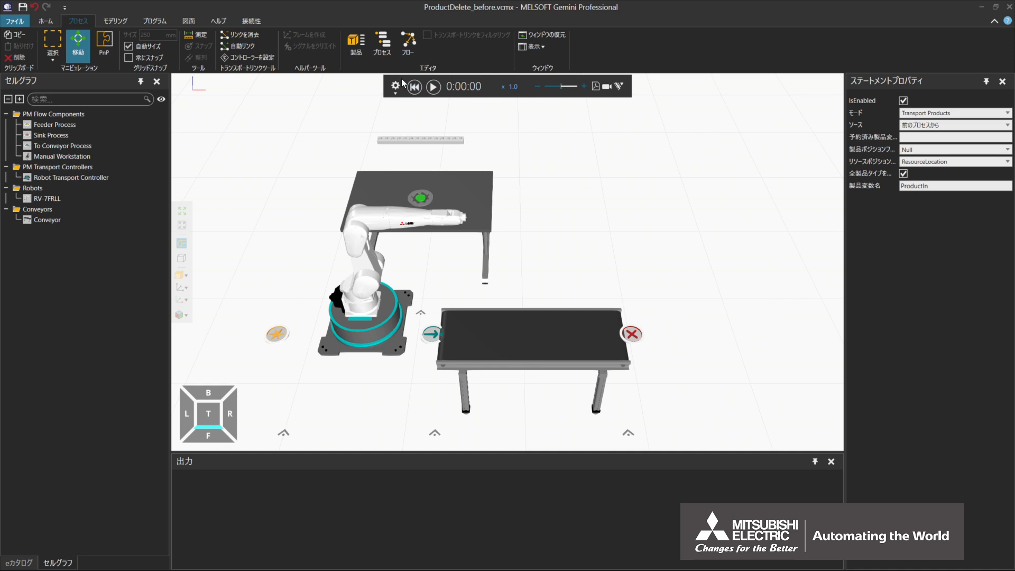
# - Open the ManualProcess routine of the manual workstation in the process editor and delete its TransportIn statement
pyautogui.click(379, 50)
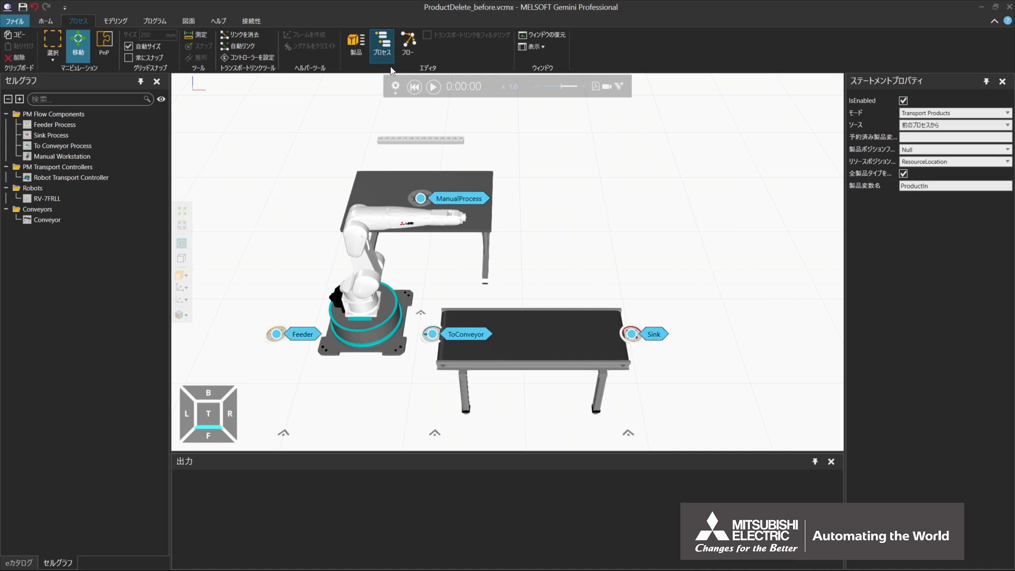
pyautogui.click(448, 199)
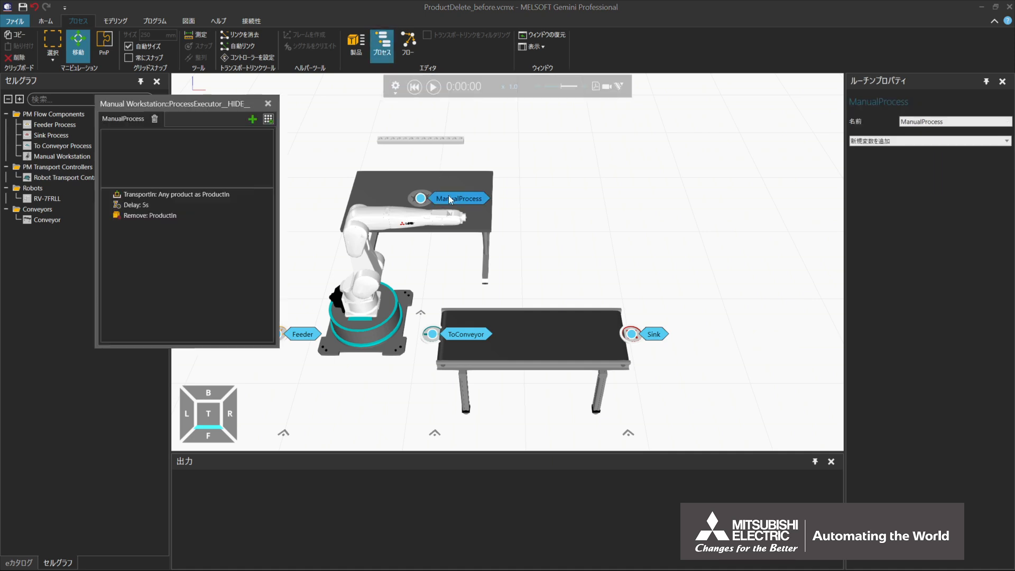
pyautogui.moveTo(212, 104); pyautogui.dragTo(517, 122)
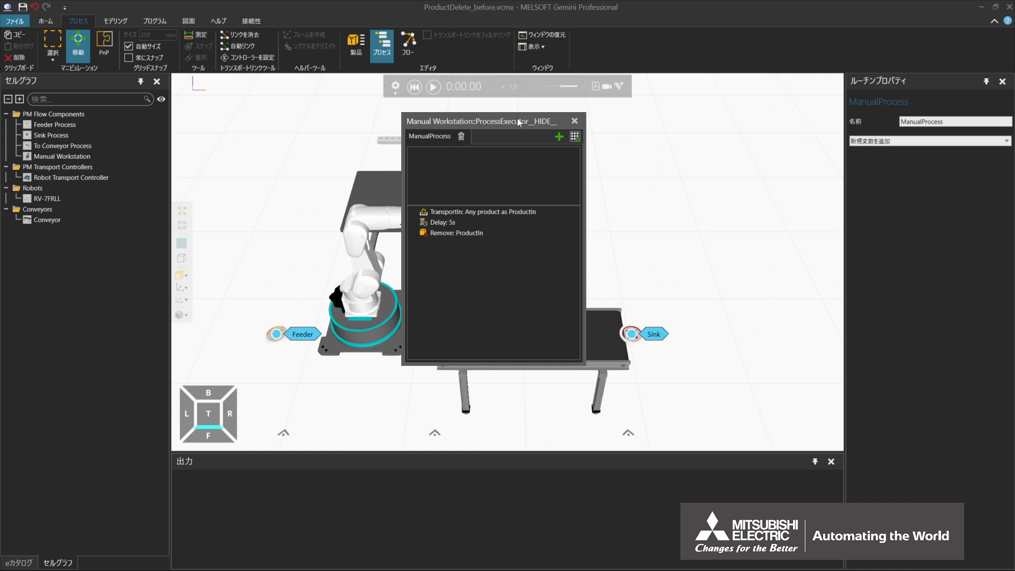
pyautogui.click(521, 214)
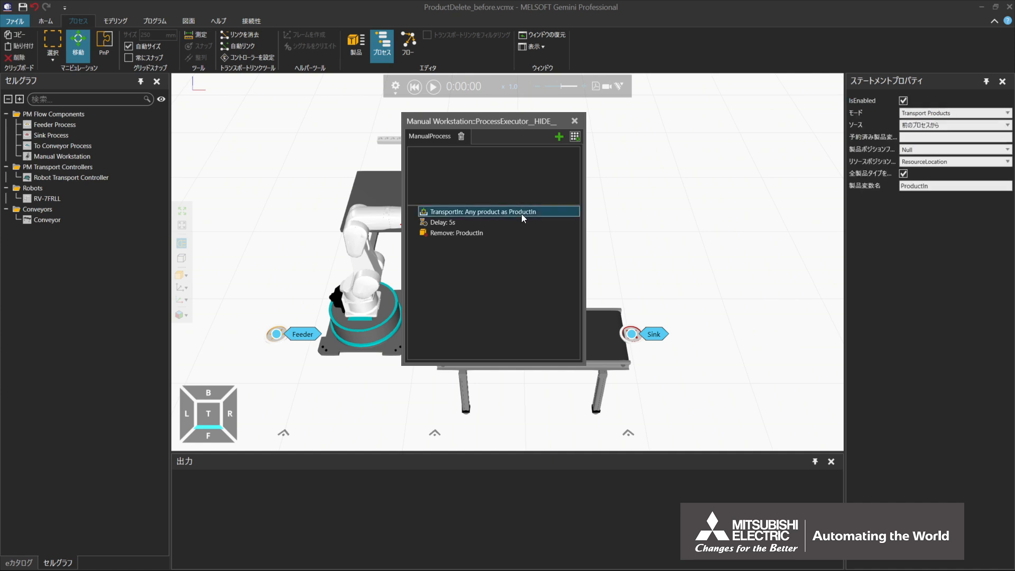
pyautogui.rightClick(521, 213)
pyautogui.click(559, 276)
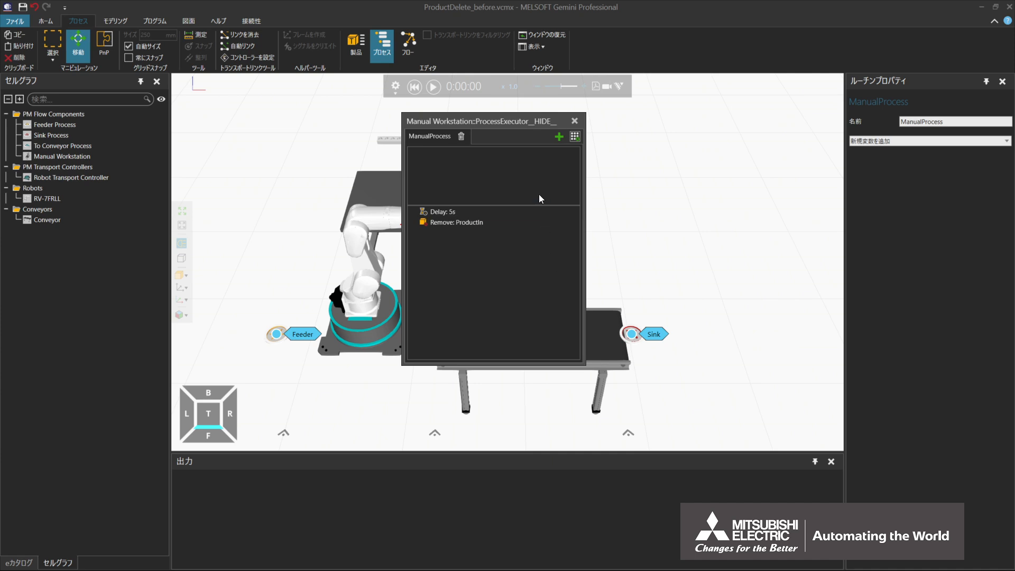
# - Add a TransportPatternIn (トランスポートインパターン) statement to the ManualProcess routine and move it above the Delay statement
pyautogui.click(575, 138)
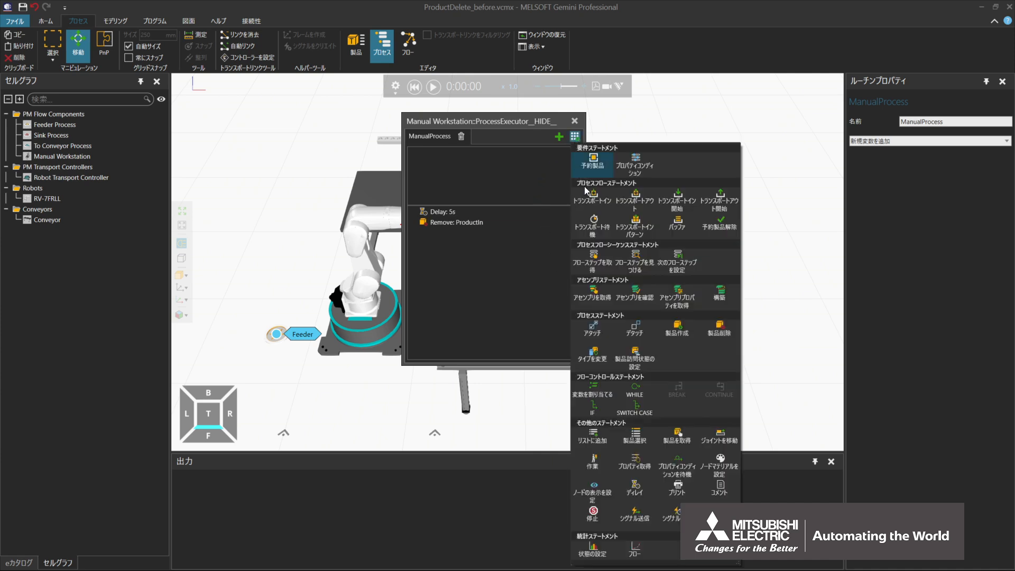
pyautogui.click(650, 235)
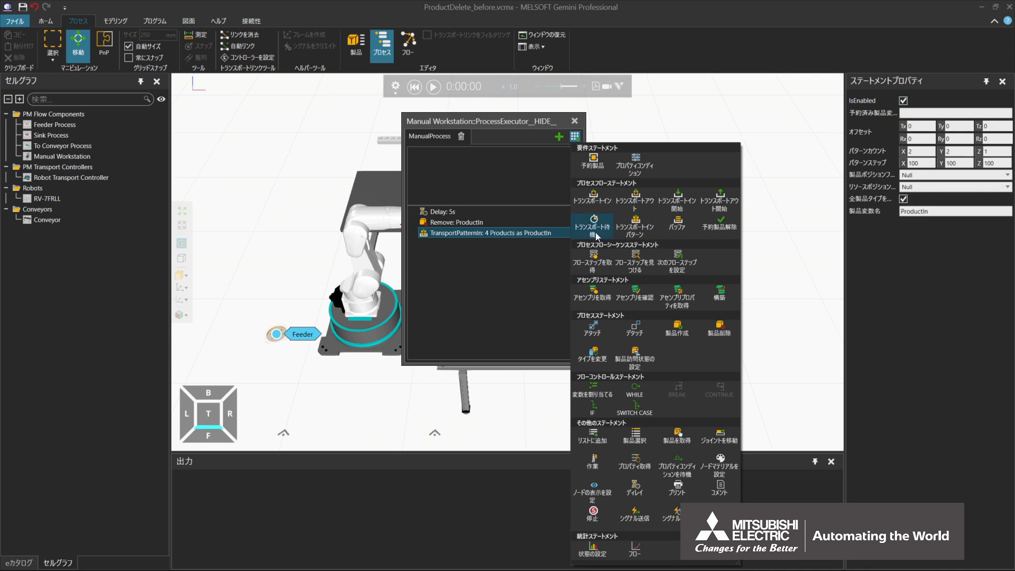
pyautogui.click(518, 233)
pyautogui.moveTo(519, 233); pyautogui.dragTo(529, 211)
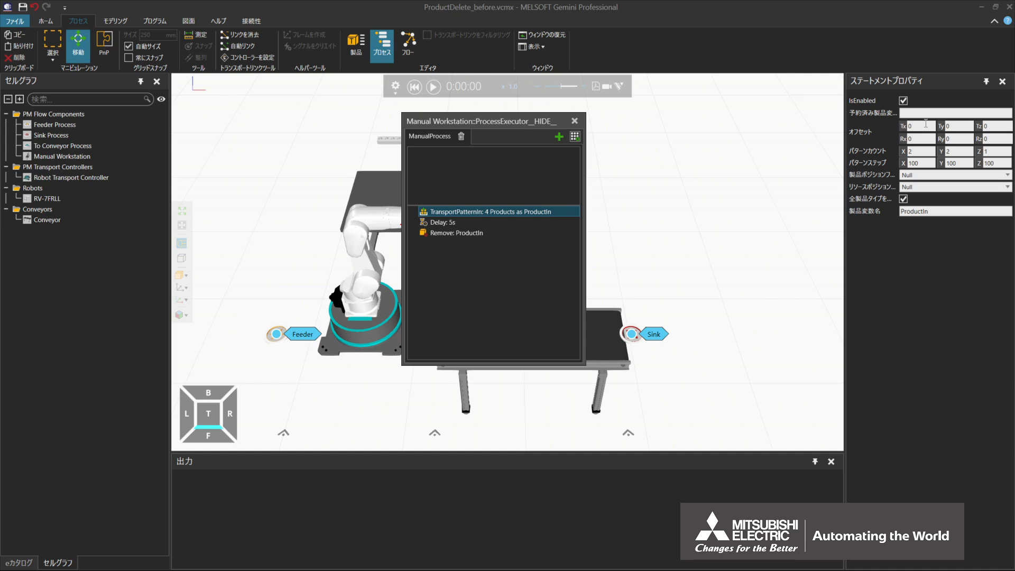
# - Set the TransportPatternIn statement's offset (オフセット) to Tx -50 and Ty -50
pyautogui.click(926, 125)
pyautogui.write('-50')
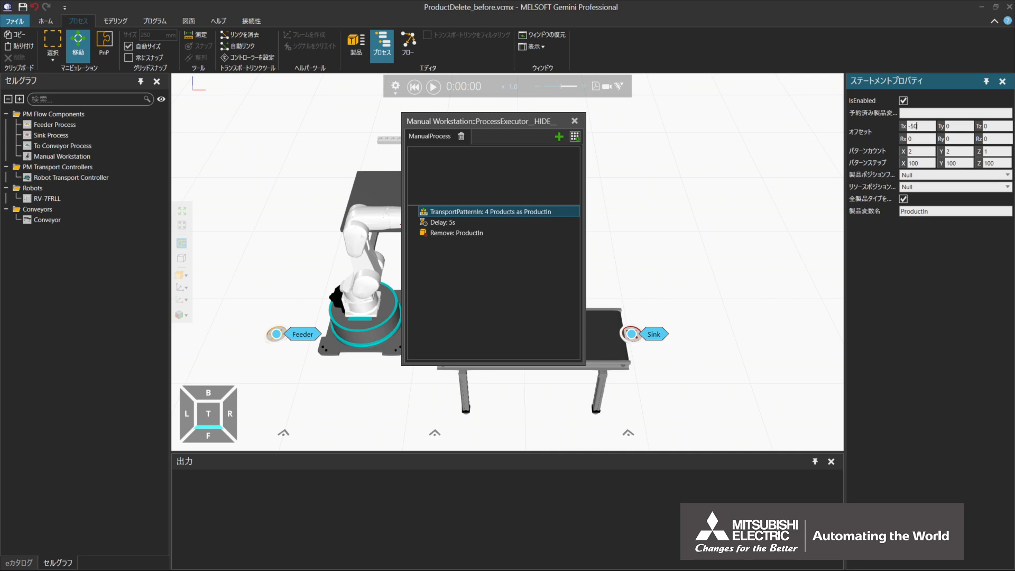
pyautogui.click(957, 125)
pyautogui.write('-50')
pyautogui.press('Return')
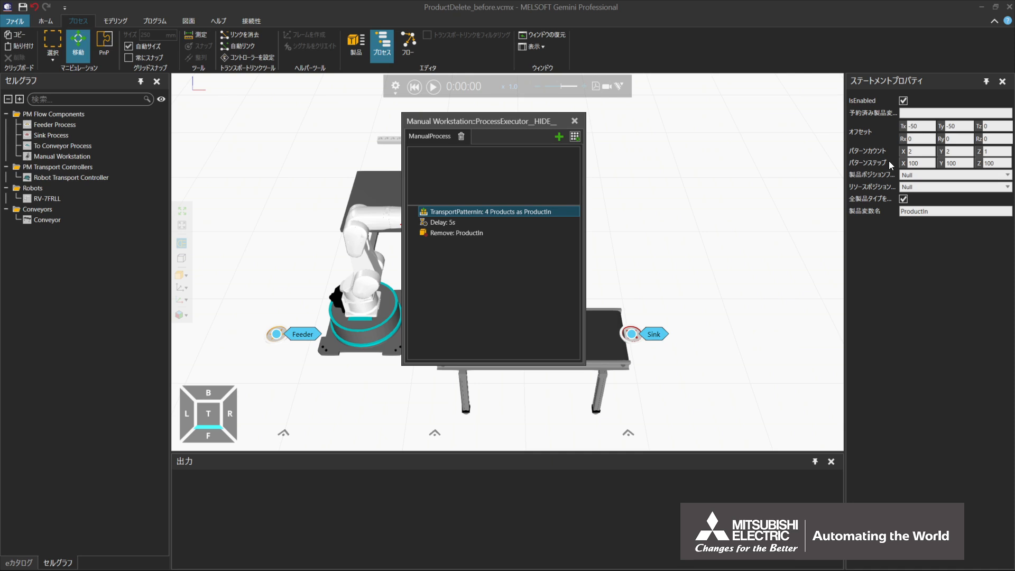
# - Set the TransportPatternIn statement's pattern step (パターンステップ) to X 150, Y 150 and Z 0
pyautogui.click(918, 163)
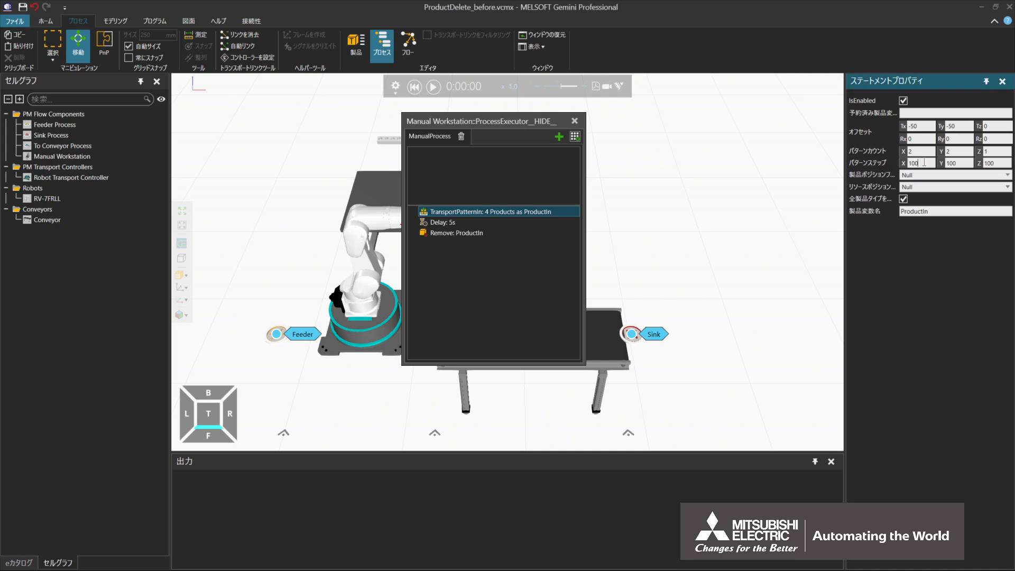
pyautogui.write('150')
pyautogui.press('BackSpace')
pyautogui.press('BackSpace')
pyautogui.press('BackSpace')
pyautogui.write('150')
pyautogui.press('Return')
pyautogui.click(999, 163)
pyautogui.press('BackSpace')
pyautogui.press('BackSpace')
pyautogui.press('BackSpace')
pyautogui.write('0')
pyautogui.press('Return')
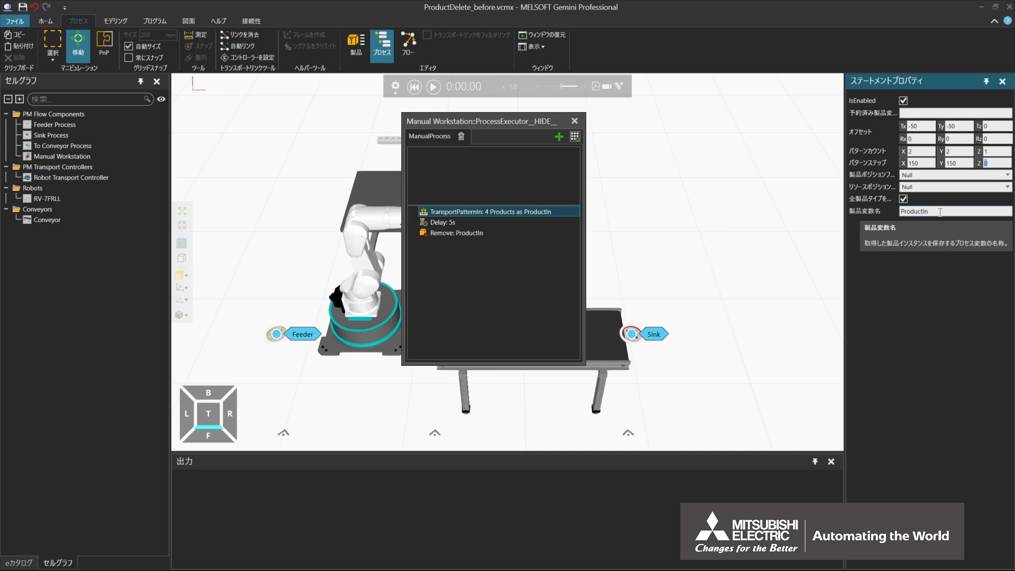
# - Check the Remove statement's properties, close the routine and process editor, then run the simulation to check pattern placement and removal, and reset it
pyautogui.click(506, 233)
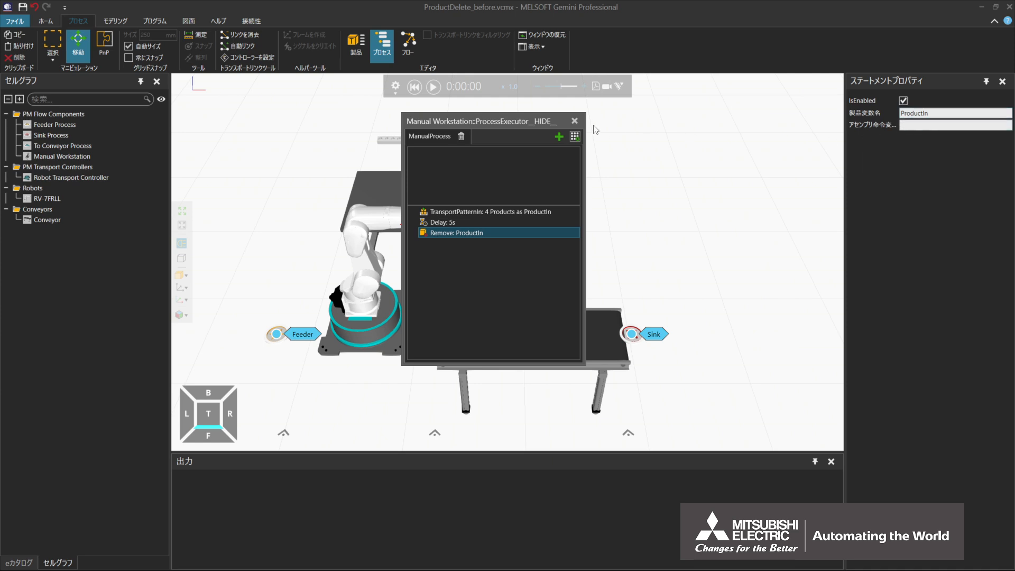
pyautogui.click(575, 121)
pyautogui.click(388, 54)
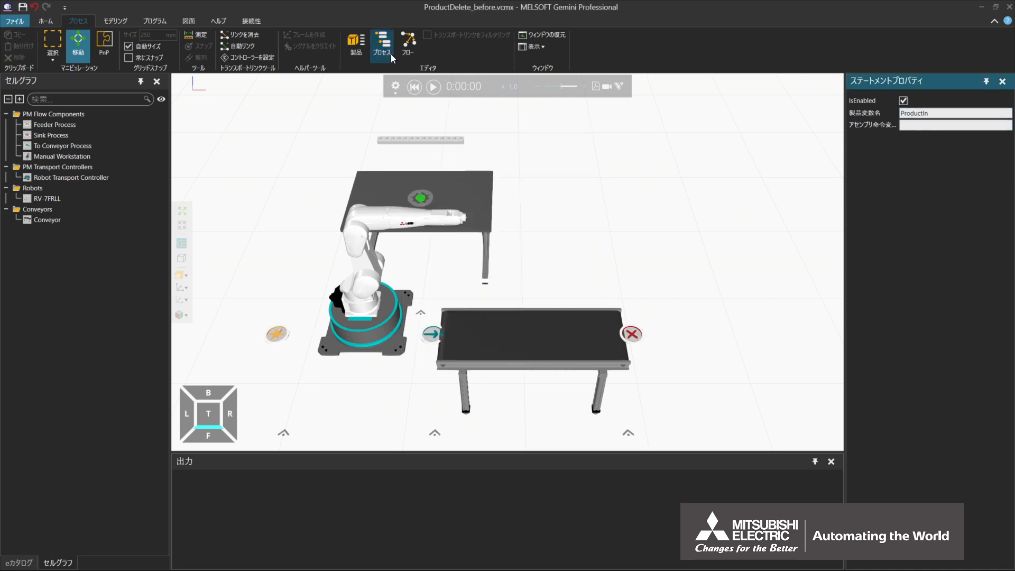
pyautogui.click(434, 88)
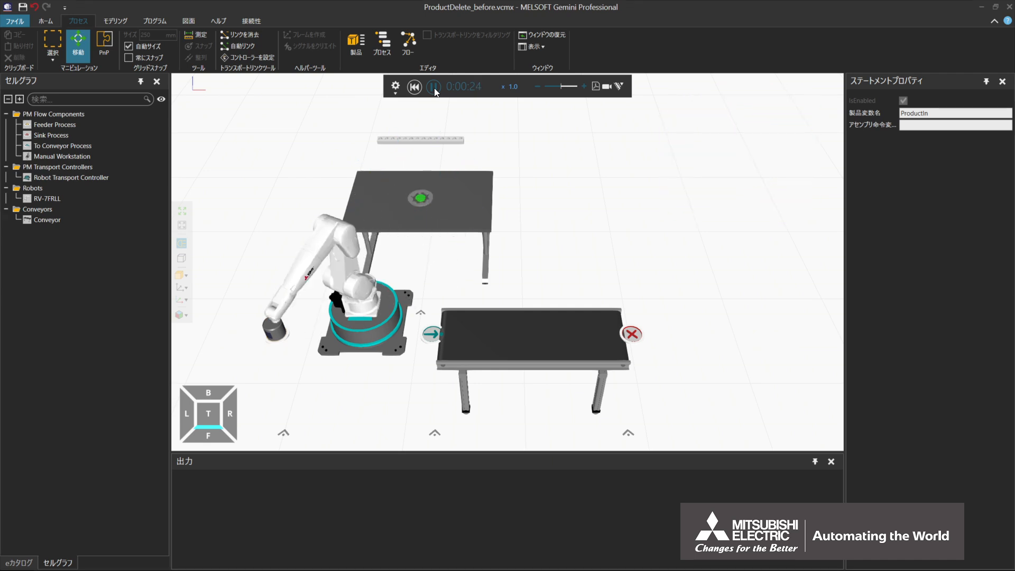
pyautogui.click(433, 87)
pyautogui.click(415, 87)
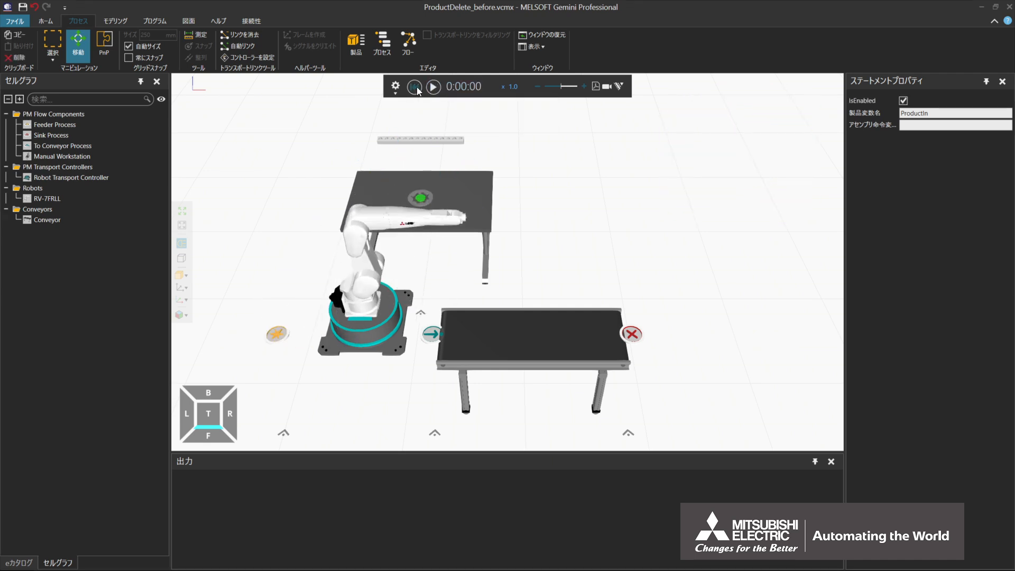